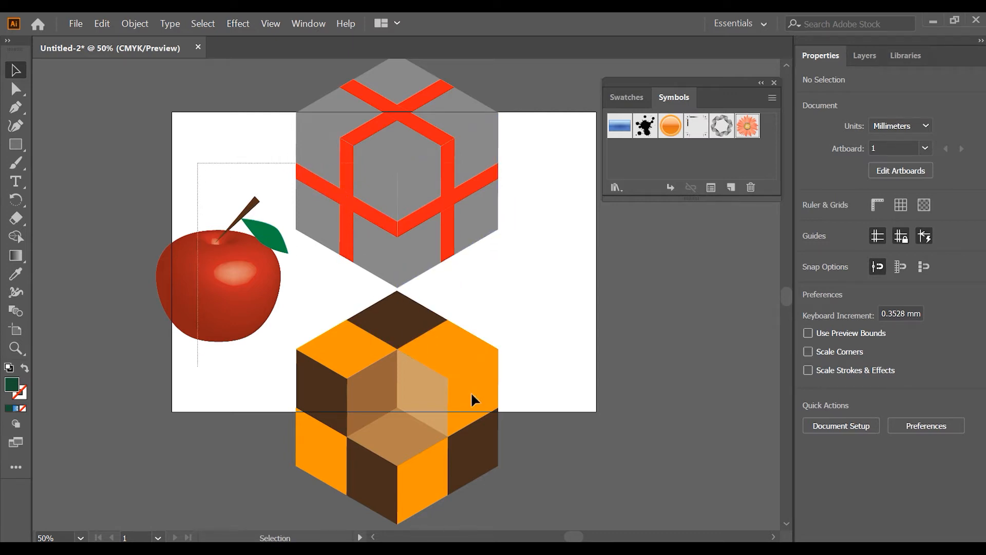
- Move the existing apple and cube artwork off the artboard to its left side
left_click_drag(471, 229, 134, 208)
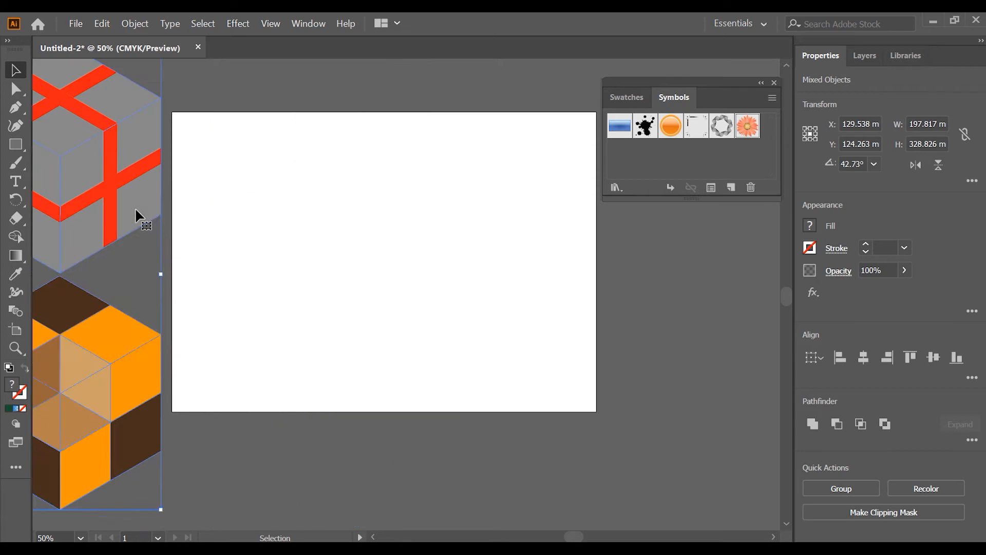
left_click(320, 222)
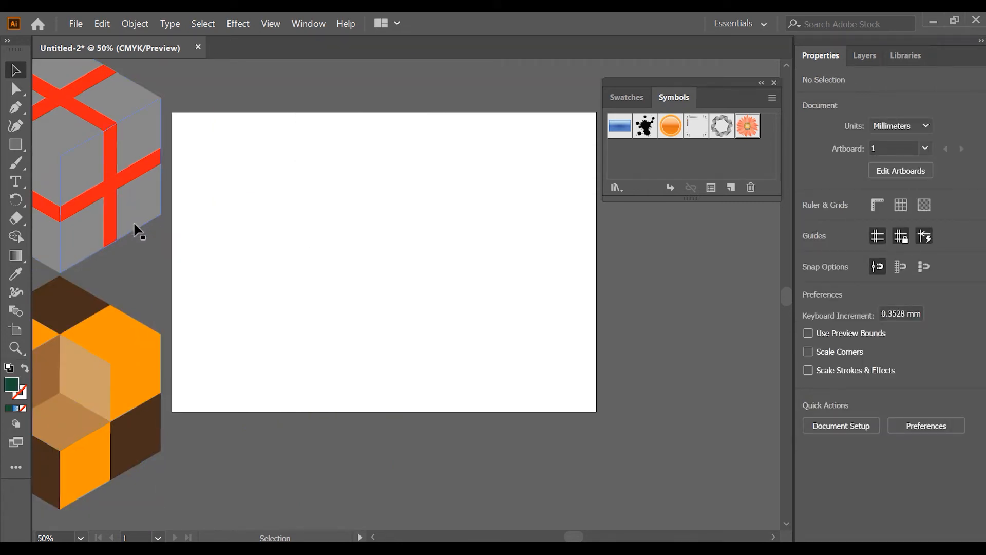
left_click_drag(51, 177, 187, 227)
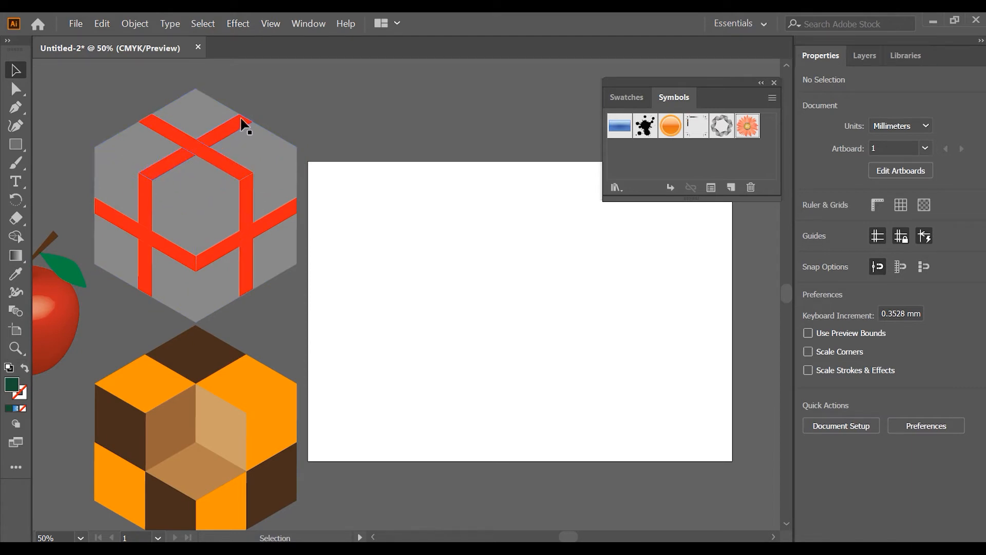
- Create a 100 mm by 100 mm square on the artboard with the Rectangle tool
left_click(19, 149)
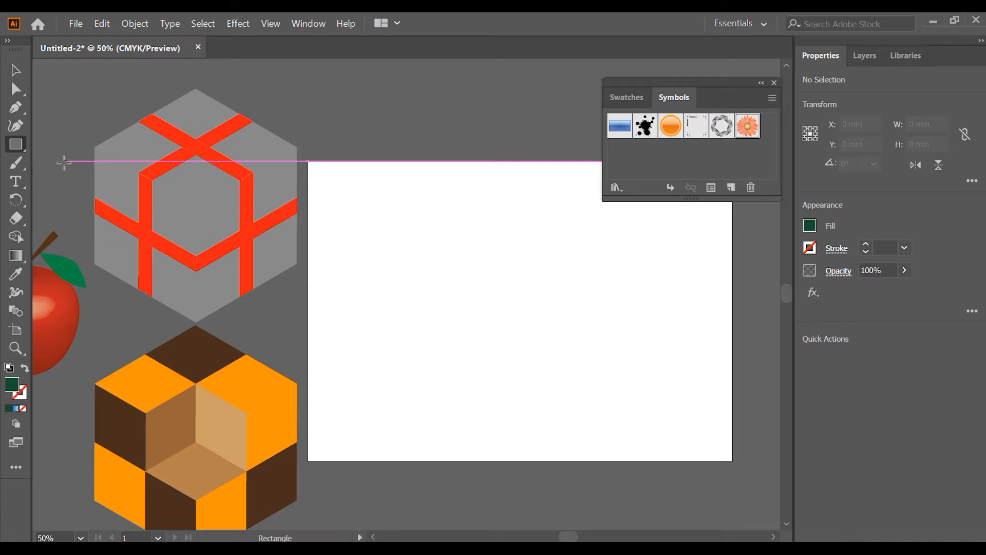
left_click(406, 288)
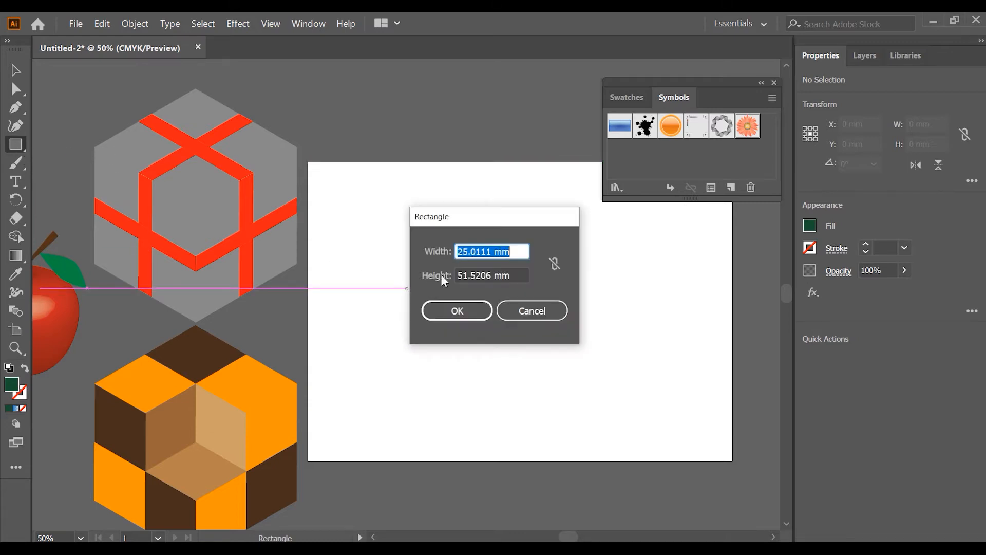
left_click(495, 251)
left_click_drag(488, 252, 432, 265)
type("3")
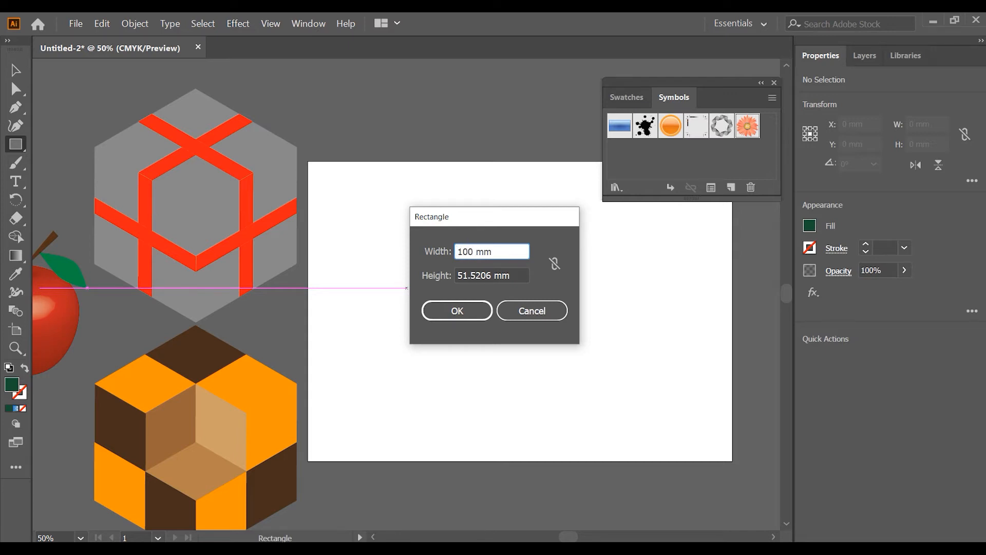
left_click(496, 272)
left_click_drag(493, 276, 452, 284)
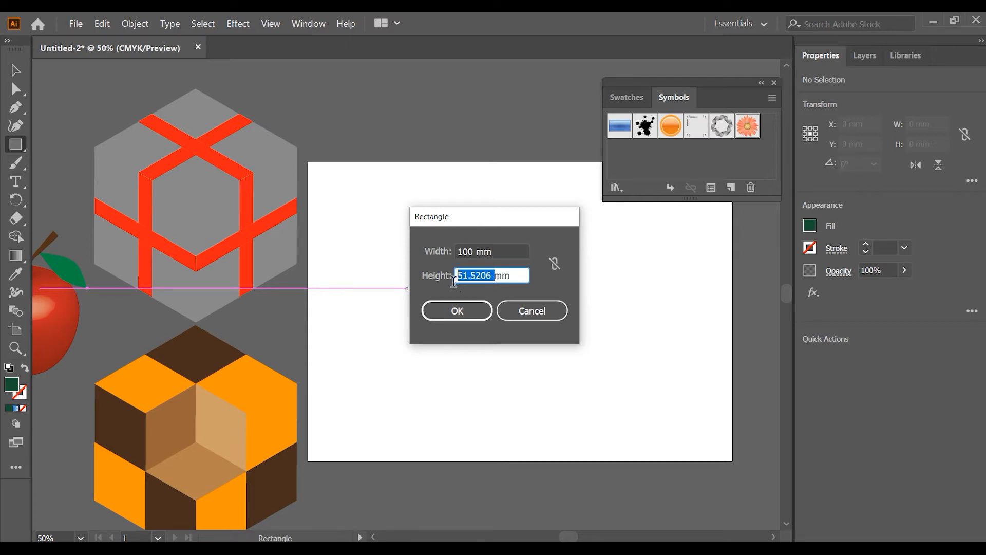
type("100")
left_click(471, 308)
- Fill the square with light grey and reposition it near the middle of the artboard
left_click(13, 72)
left_click(810, 226)
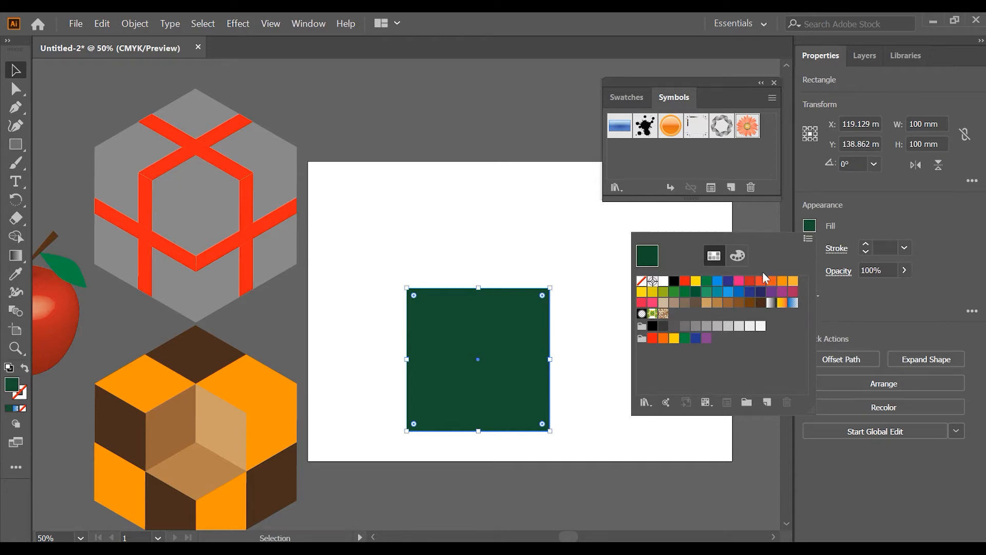
left_click(730, 327)
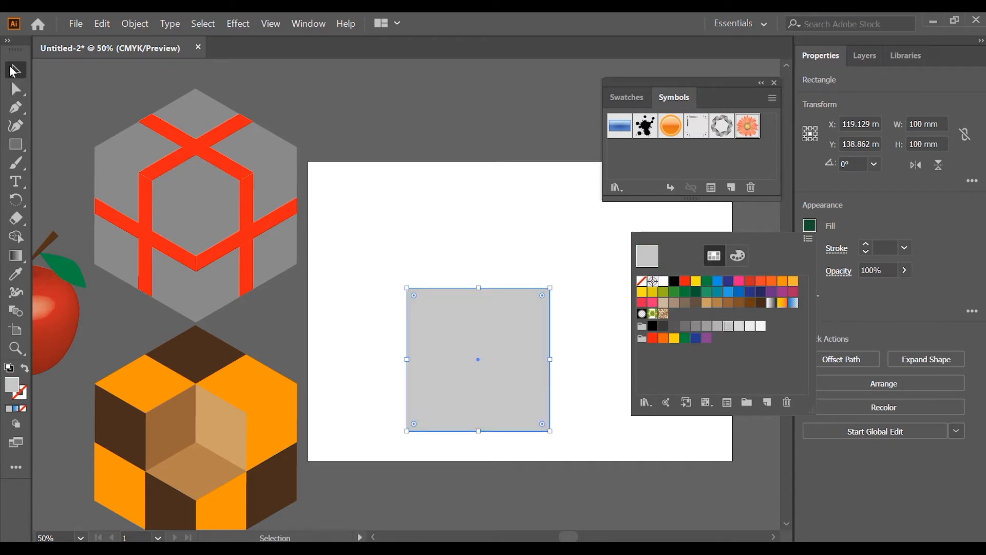
left_click(605, 292)
left_click_drag(502, 278, 559, 277)
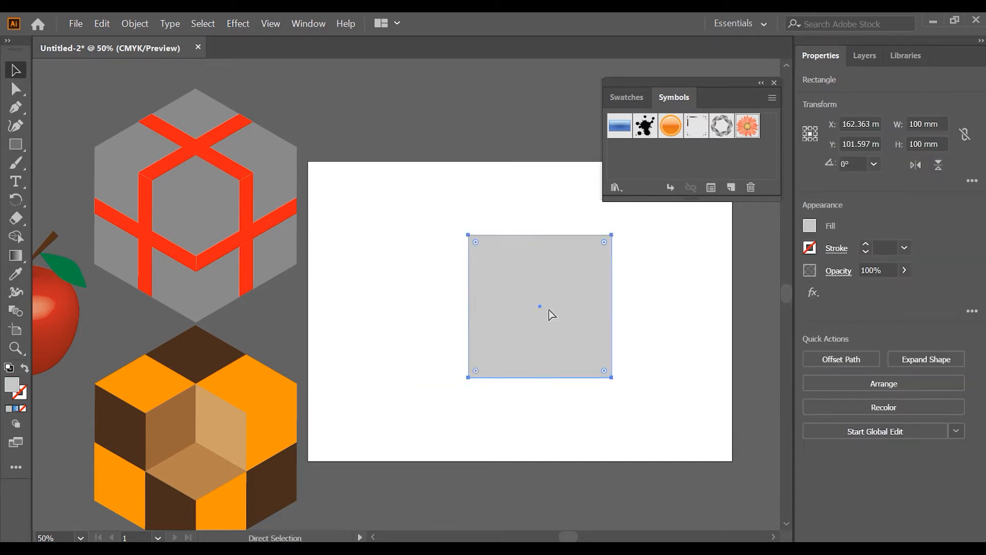
key("ctrl+z")
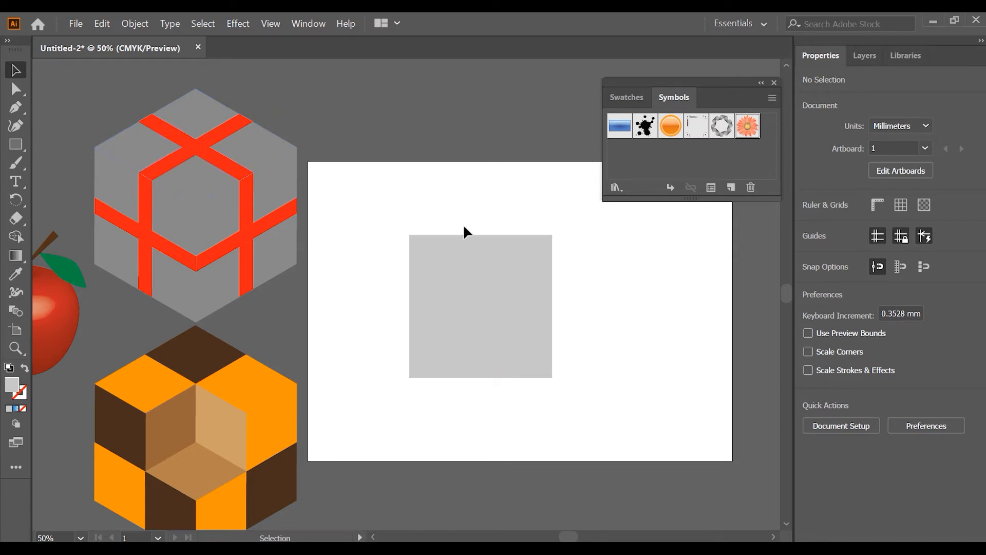
- Duplicate the grey square to its right and narrow the original into a vertical strip about 9.7 mm wide
left_click(483, 280)
left_click_drag(488, 273, 637, 277)
left_click_drag(453, 291, 408, 276)
left_click_drag(511, 293, 380, 308)
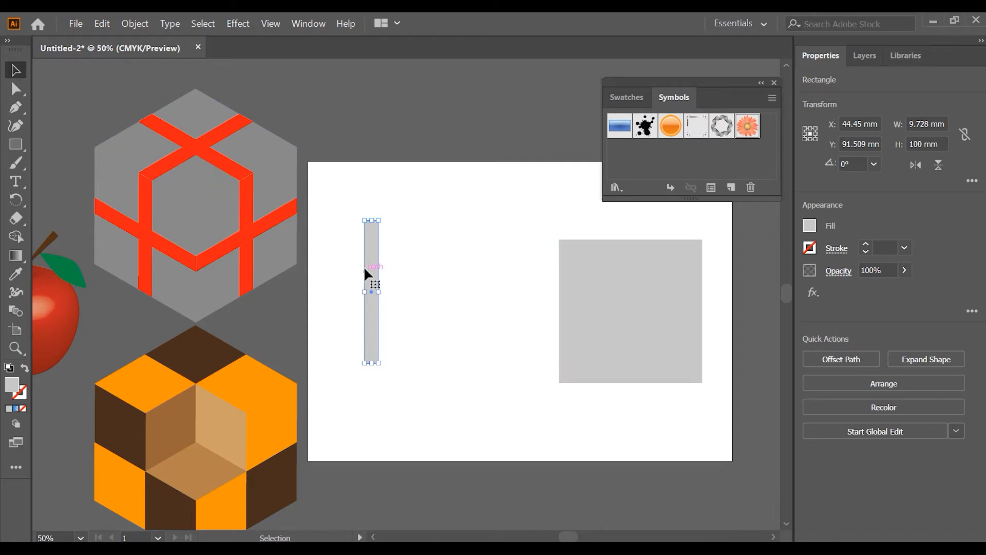
- Move the narrow strip toward the grey square and fill it with red
left_click_drag(368, 271, 430, 292)
left_click(809, 226)
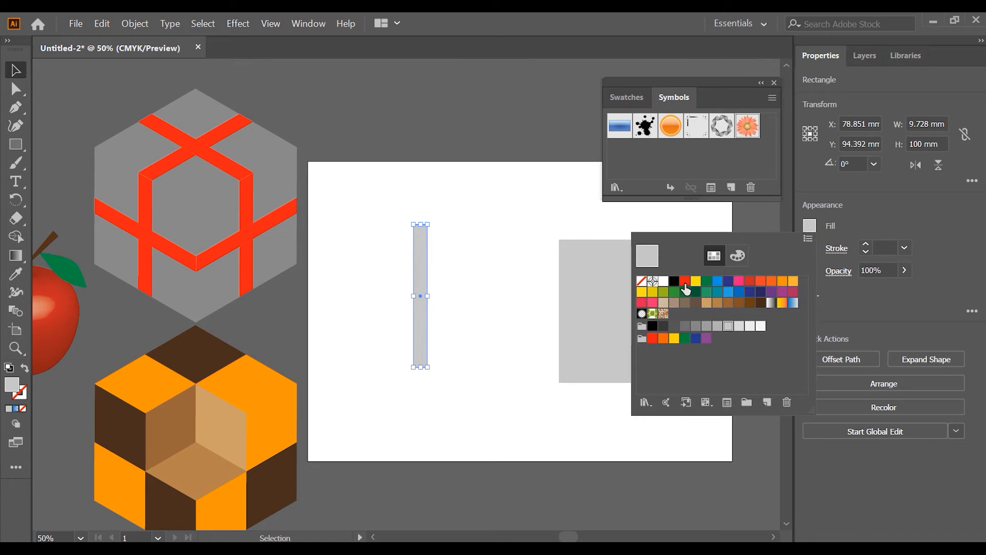
left_click(685, 283)
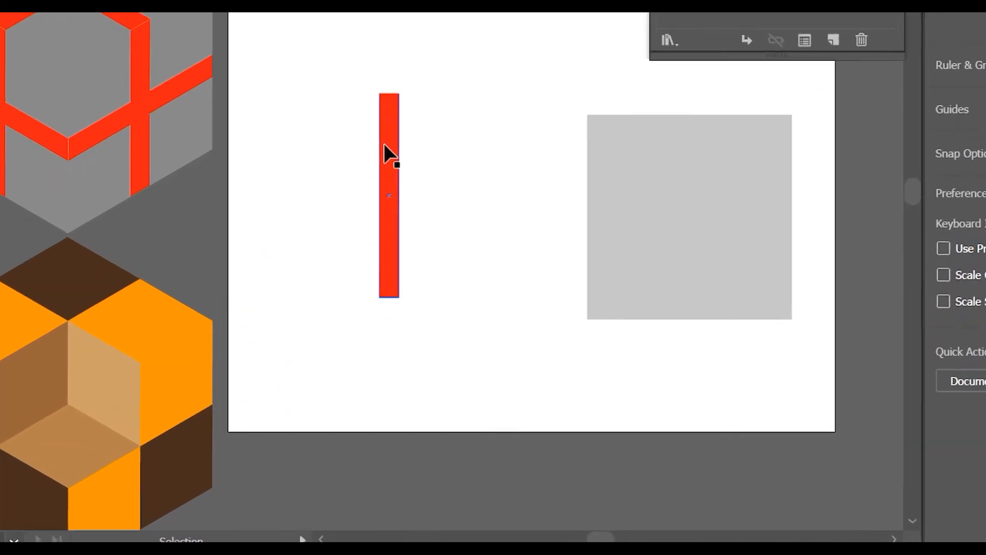
- Rotate a copy of the red strip by 90° to form a cross
right_click(385, 146)
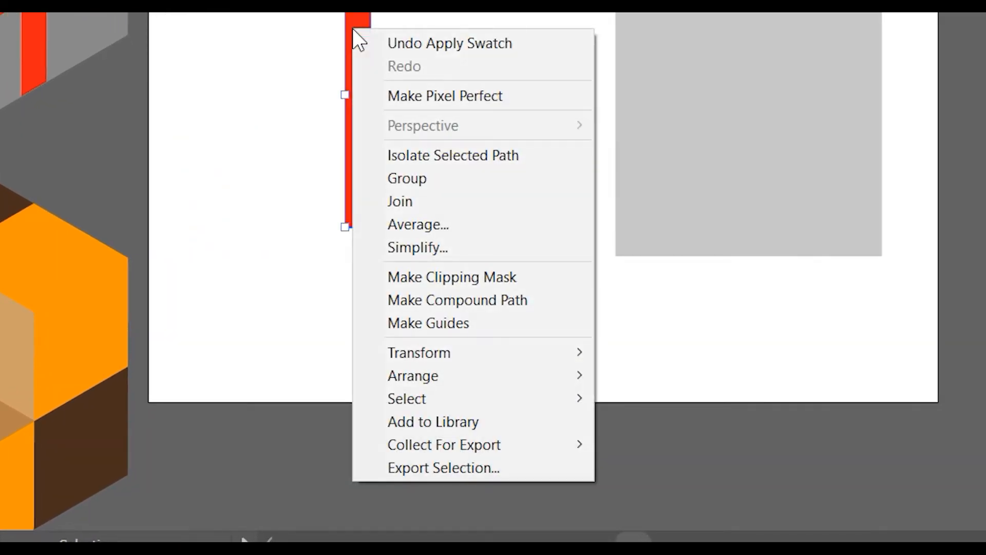
mouse_move(517, 351)
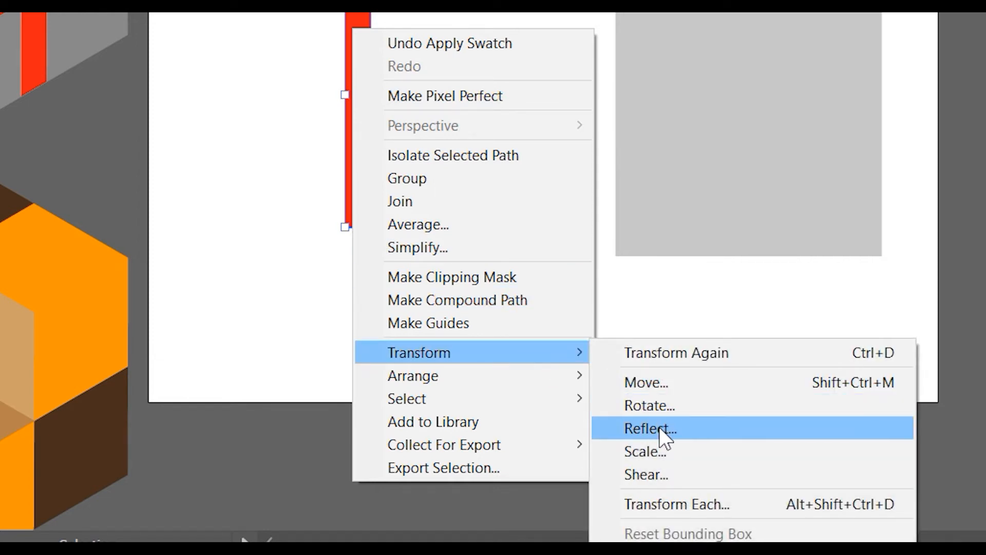
left_click(664, 407)
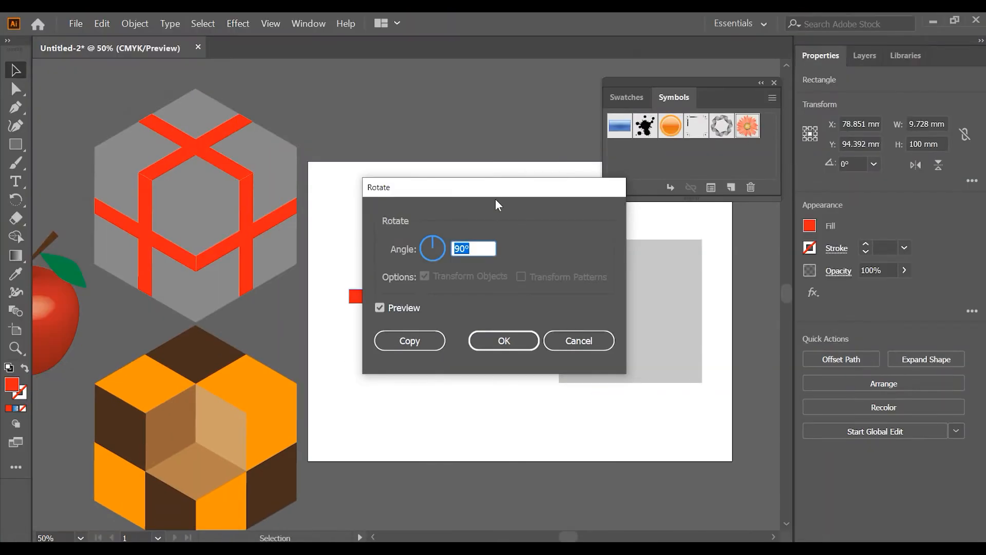
left_click_drag(495, 201, 649, 233)
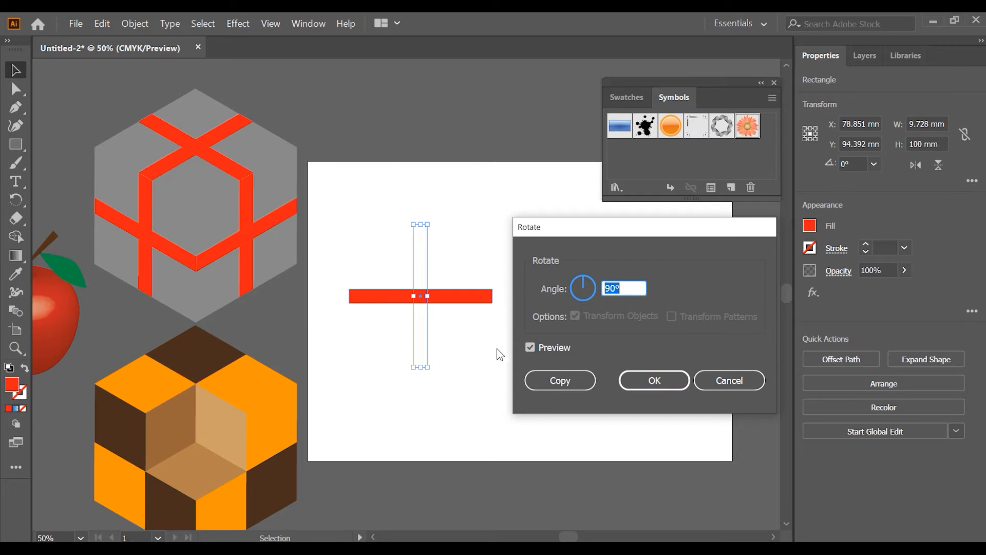
left_click(571, 380)
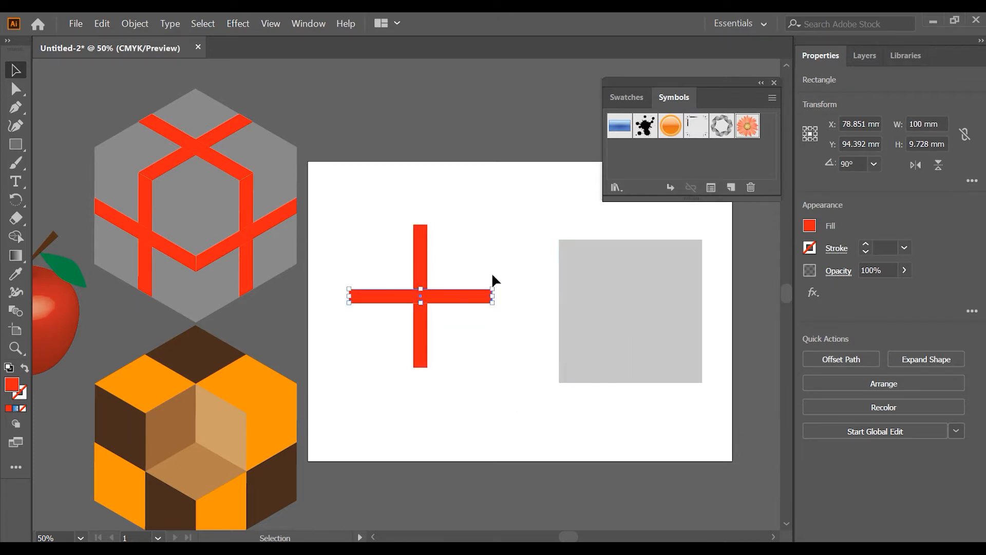
- Save both red strips together as a dynamic symbol named redcross
left_click(465, 248)
left_click_drag(372, 246, 754, 134)
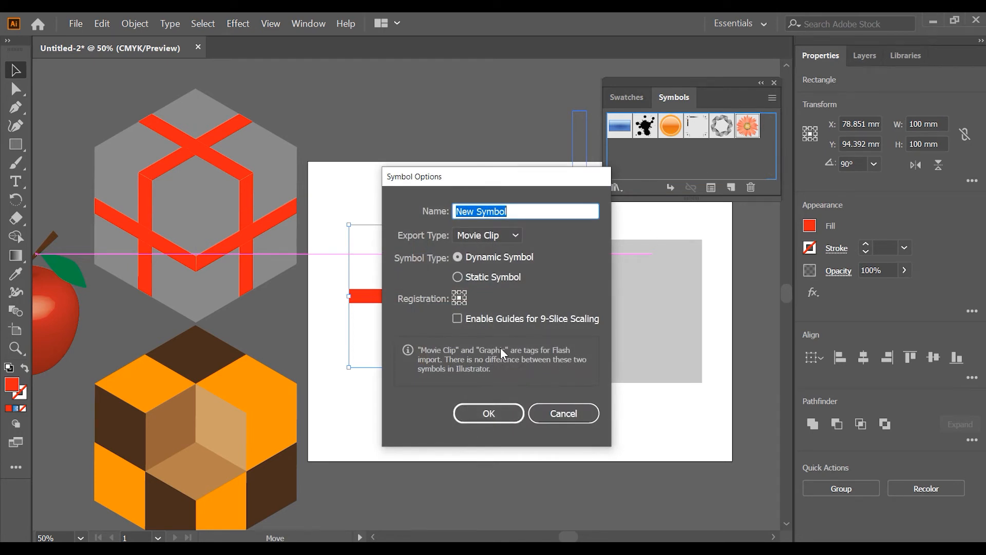
type("red")
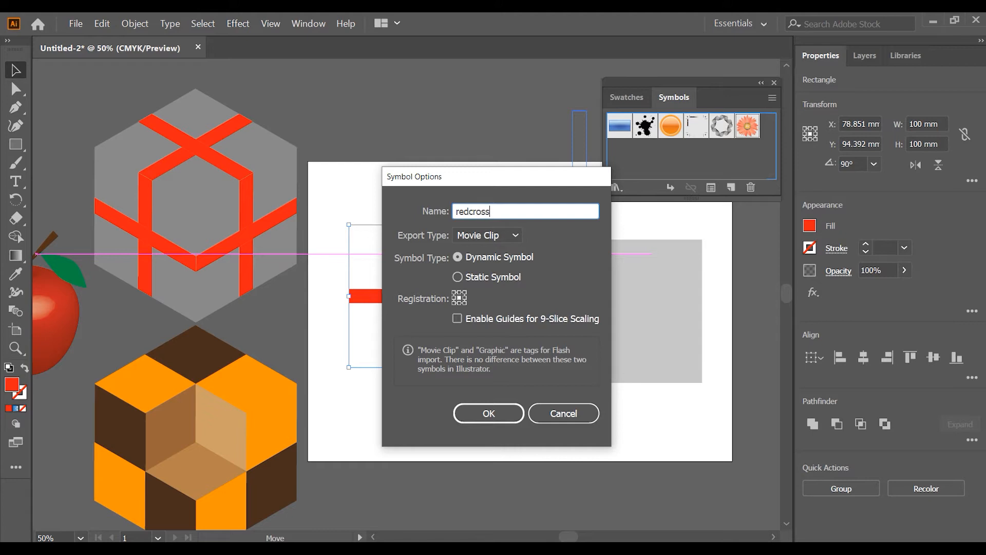
type("cross")
key("Return")
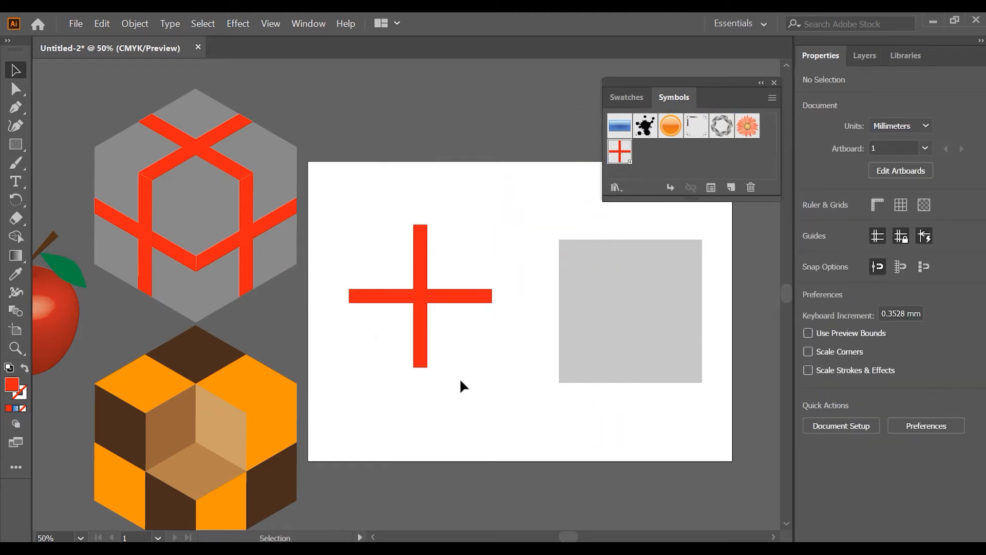
- Delete the red cross from the artboard, along with a trial instance placed from the redcross symbol
left_click(425, 269)
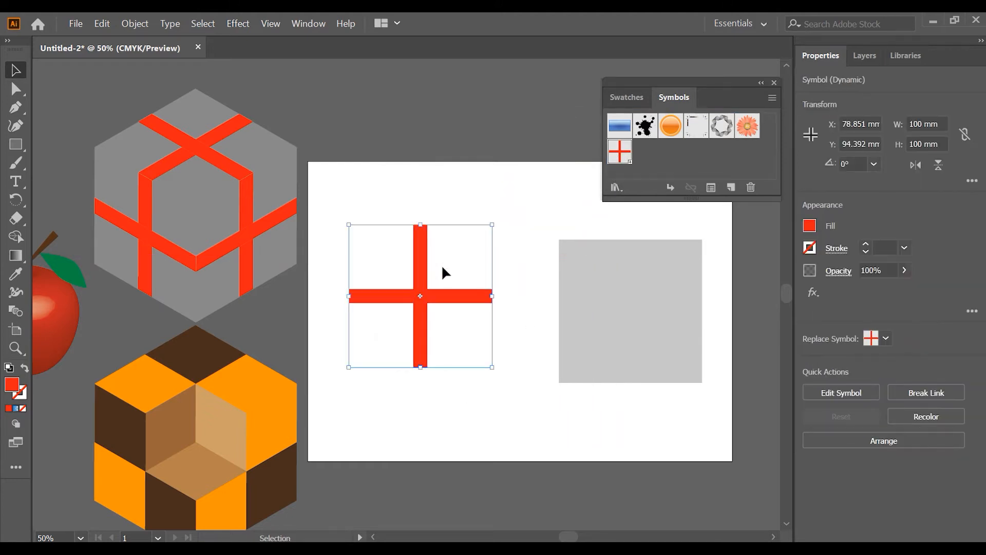
key("Delete")
left_click_drag(620, 151, 441, 294)
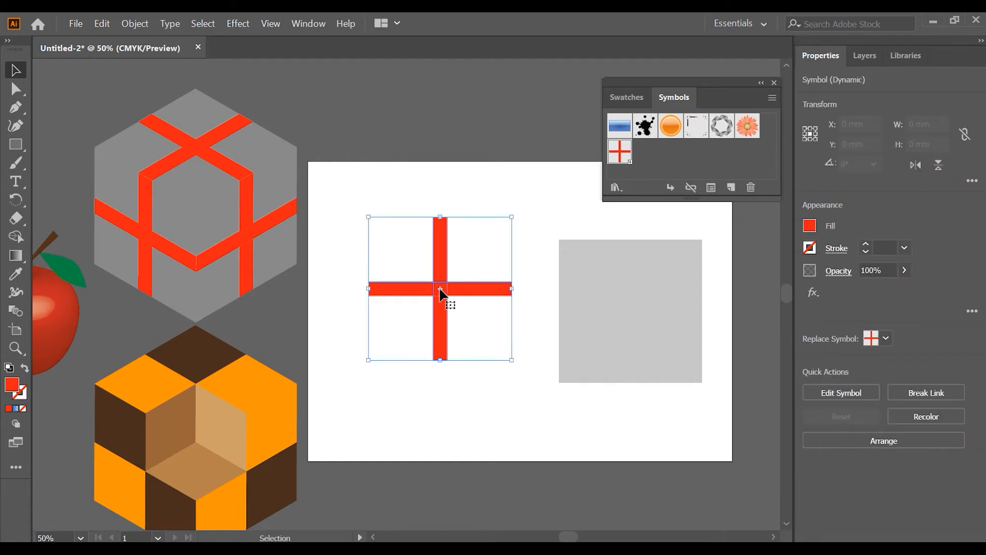
left_click(494, 385)
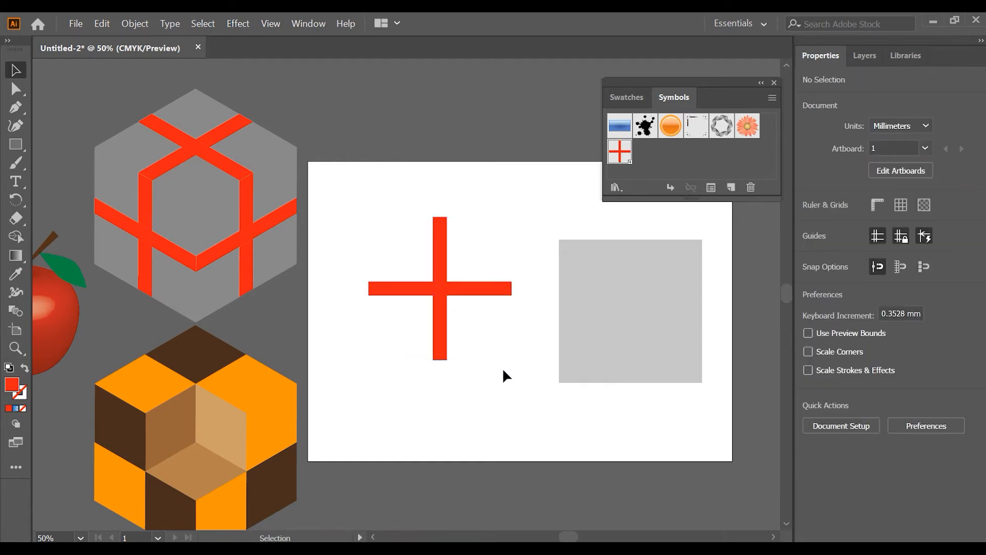
left_click(406, 259)
key("Delete")
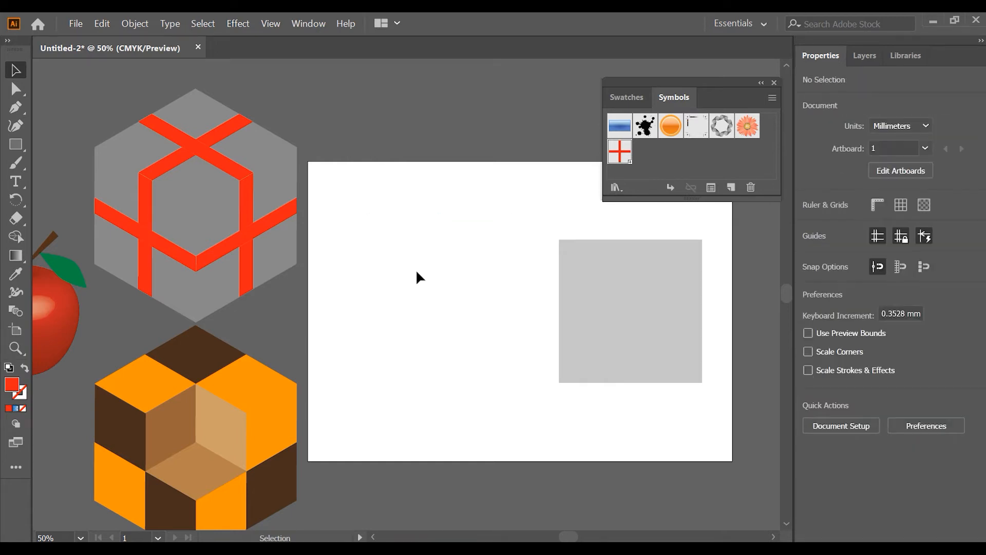
- Move the grey square to the artboard's open area and give it a previewed 3D Extrude & Bevel effect in Isometric Top position
left_click_drag(668, 285, 483, 281)
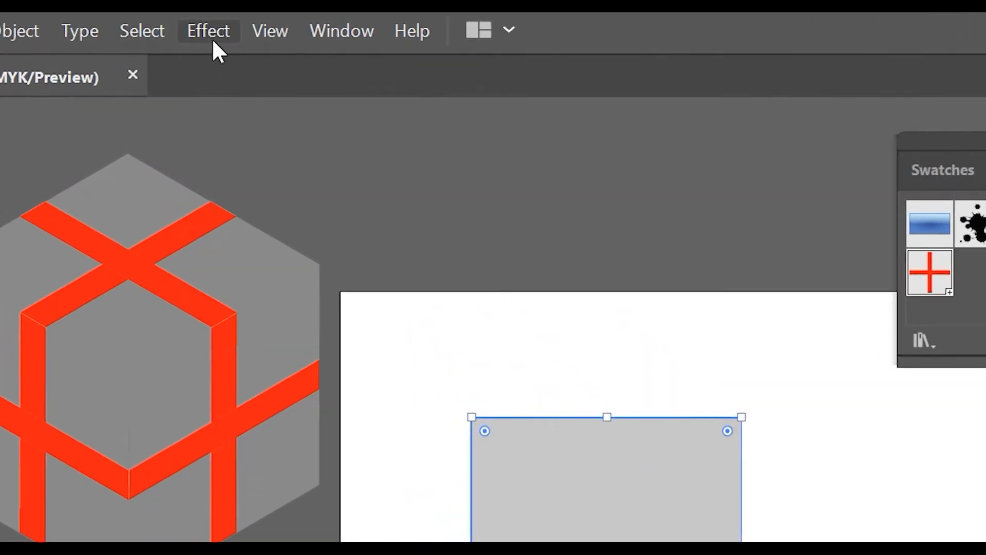
left_click(213, 41)
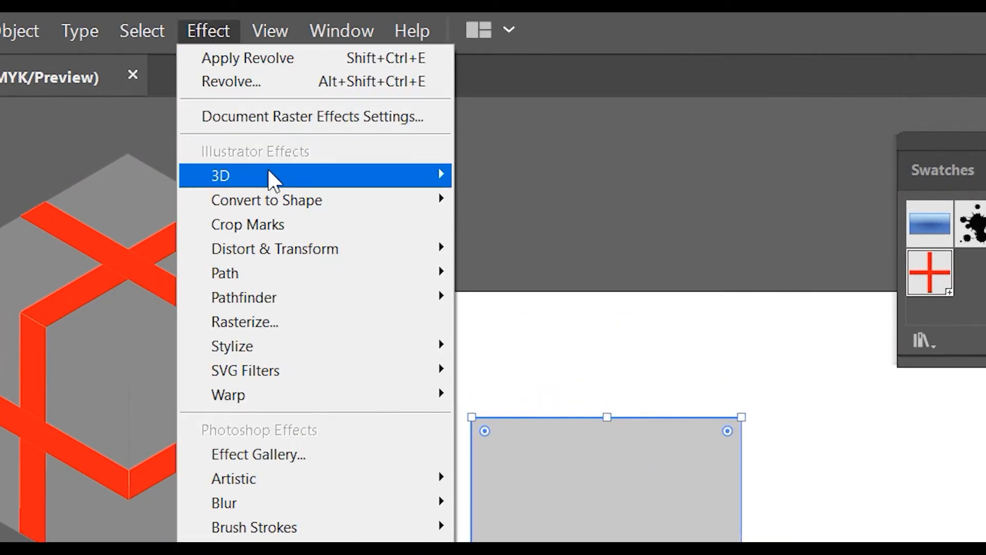
mouse_move(268, 172)
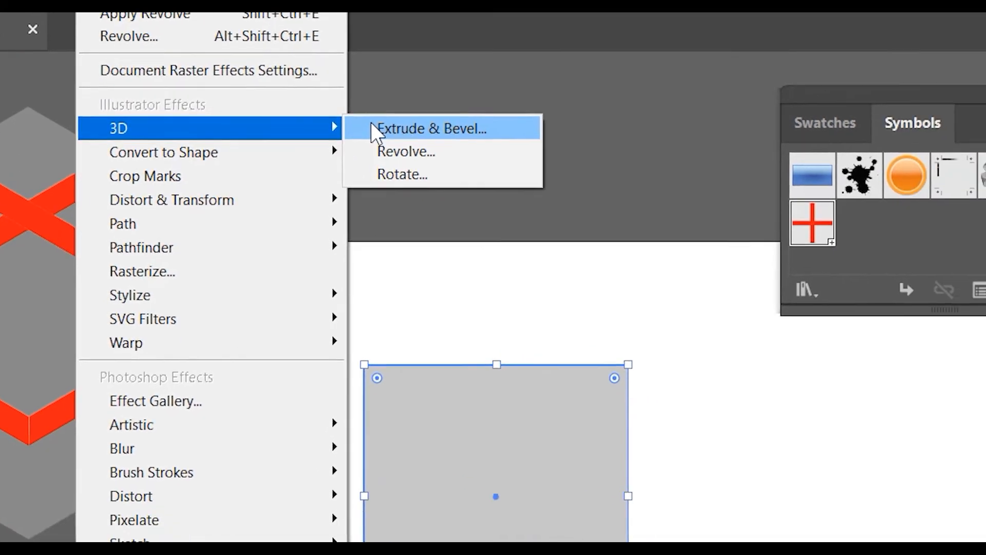
left_click(480, 175)
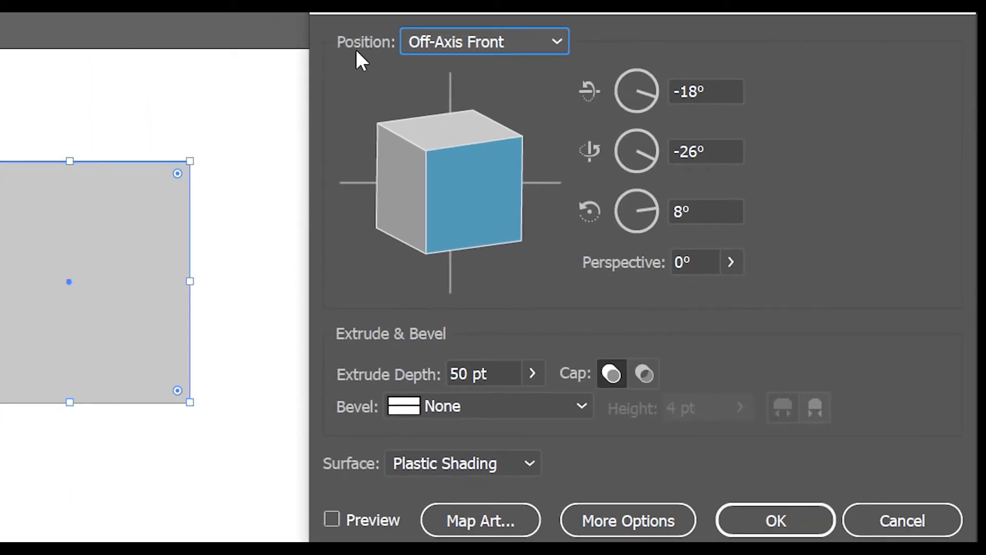
left_click(440, 38)
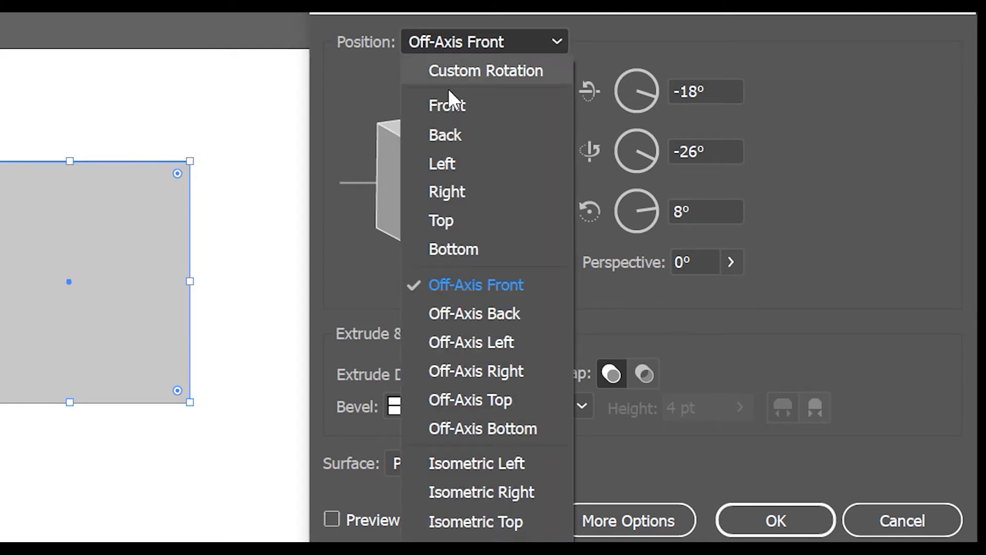
left_click(513, 522)
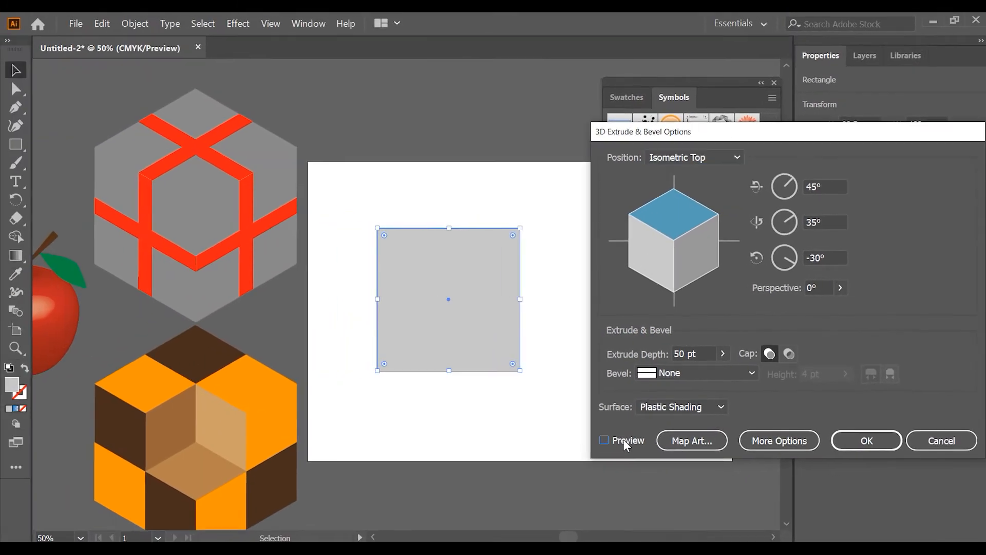
left_click(611, 440)
- Set the extrude depth to 100 mm and preview the result on the square
left_click(685, 354)
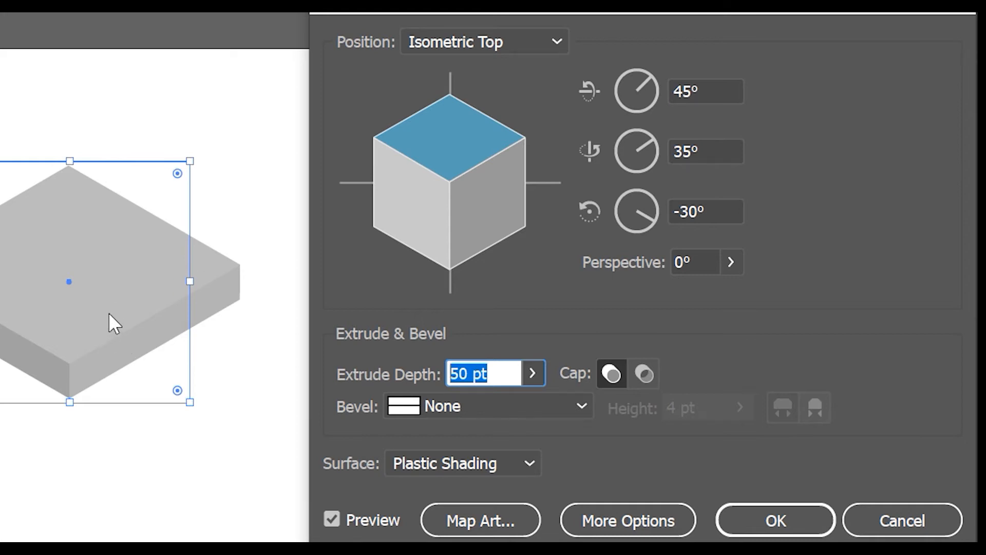
type("100mm")
left_click(329, 519)
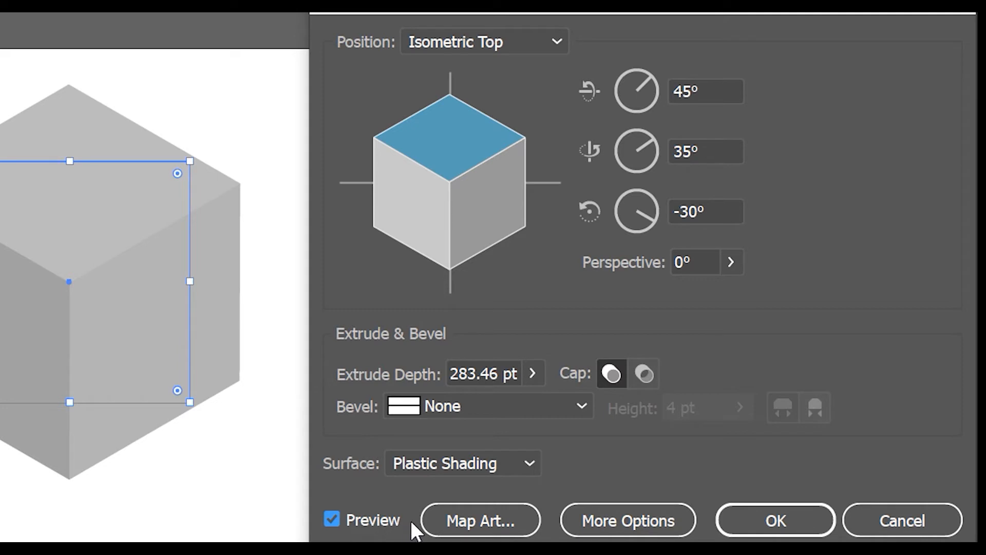
- Open the art mapping for the extruded square and map the redcross symbol onto surface 1, the cube's top face
left_click(468, 521)
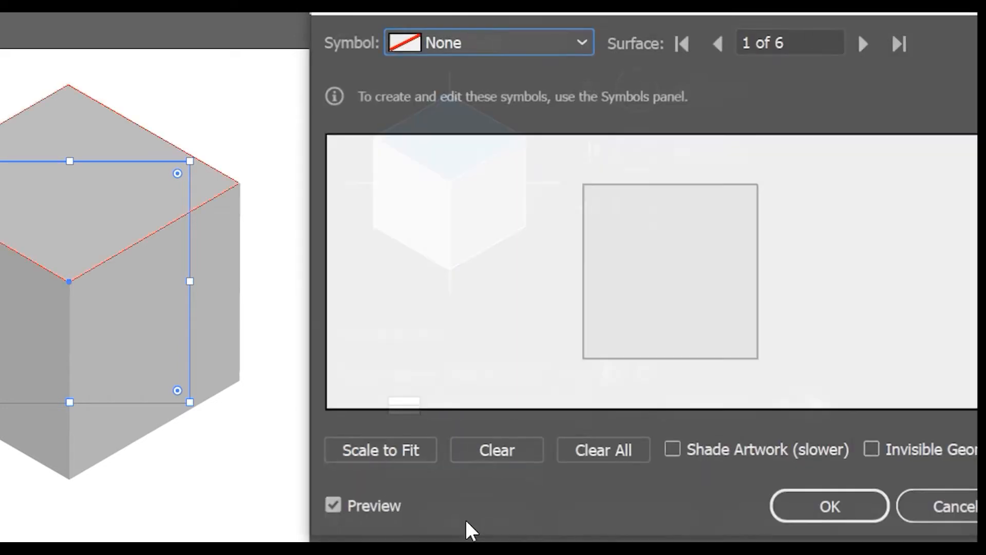
left_click_drag(652, 14, 581, 17)
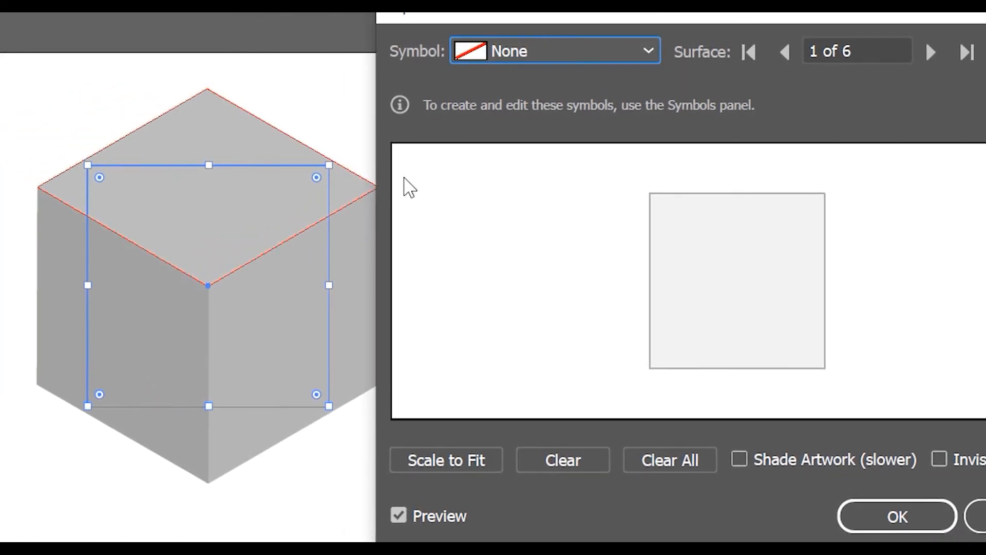
mouse_move(516, 29)
left_mouse_down()
mouse_move(555, 18)
mouse_move(533, 20)
left_mouse_up()
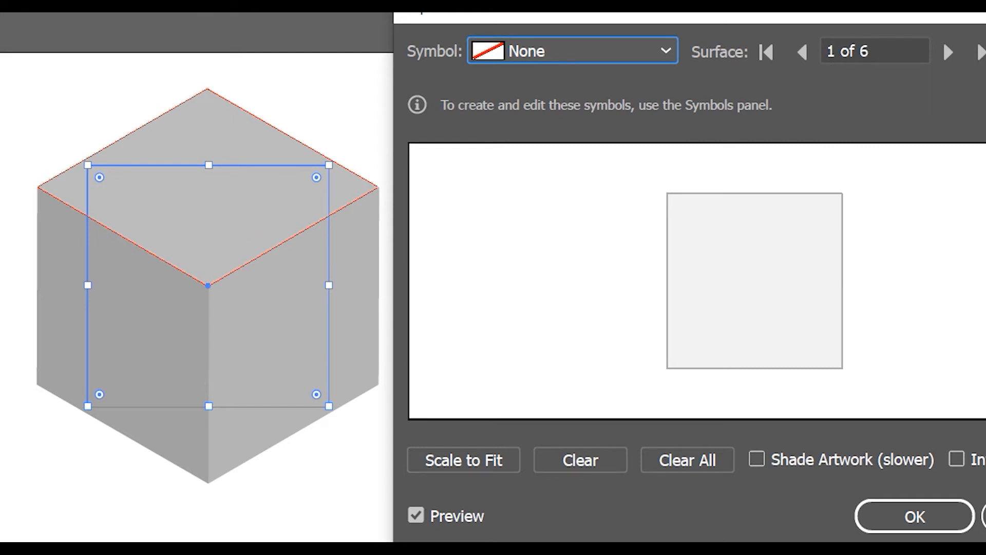
left_click(534, 51)
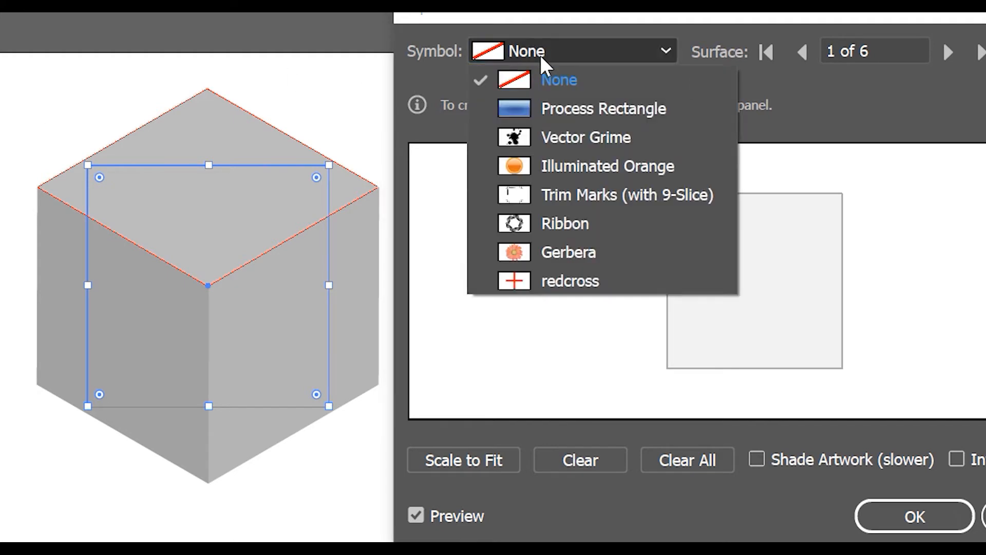
left_click(575, 280)
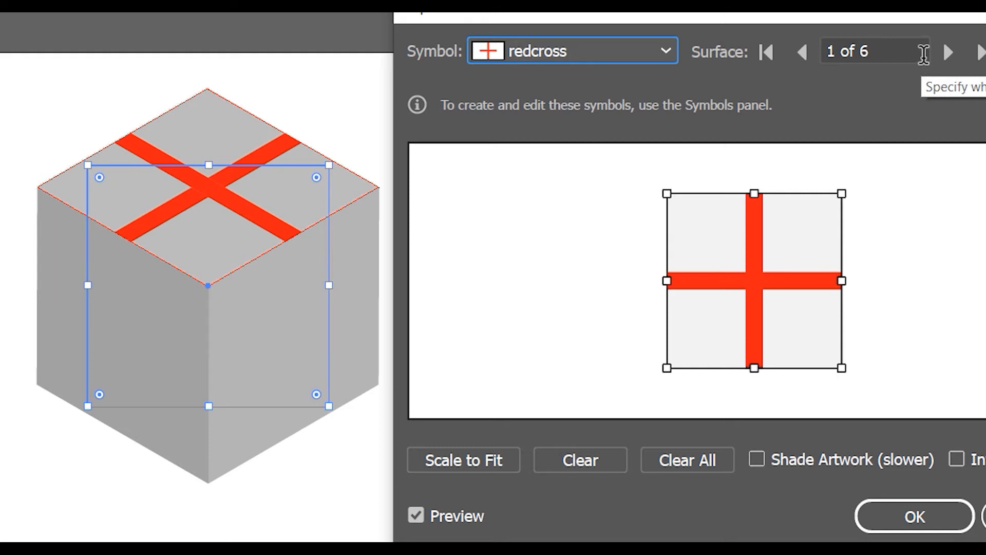
- Map the redcross symbol onto surface 3, the cube's front-right face, leaving surface 2 without art
left_click(941, 56)
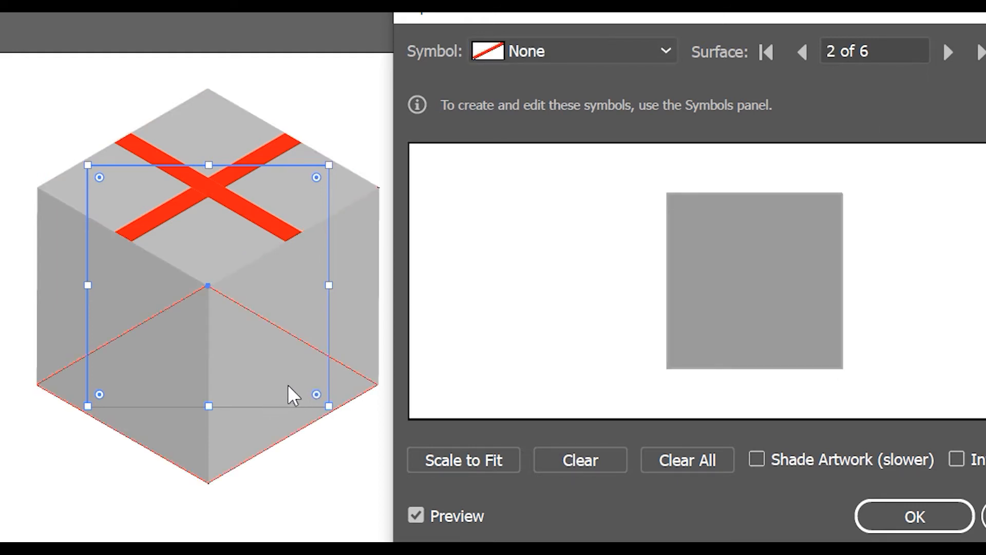
left_click(941, 59)
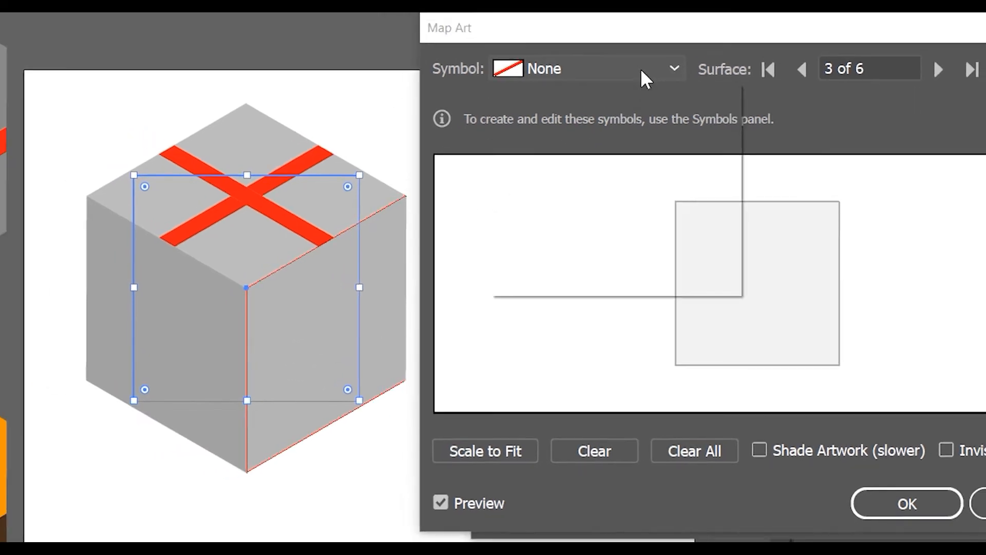
left_click(646, 80)
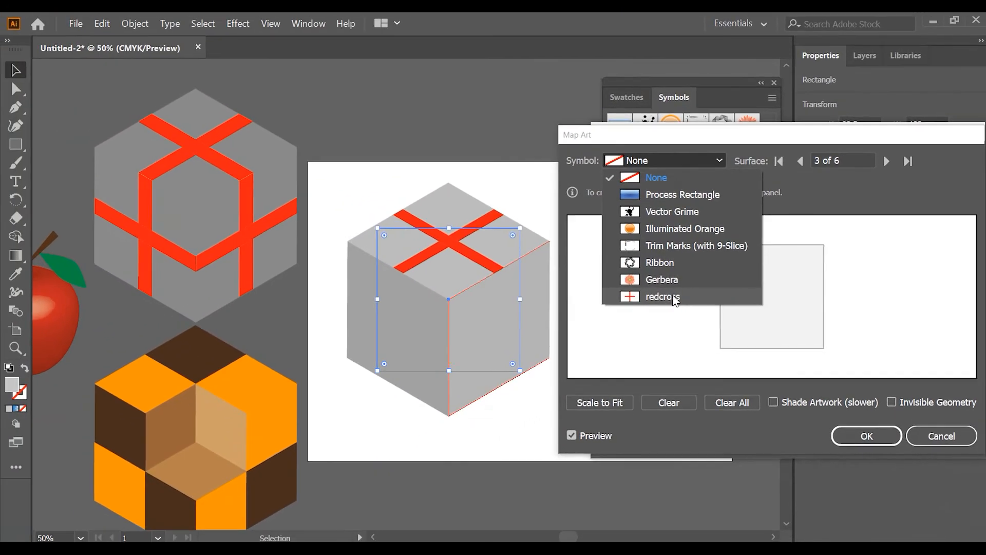
left_click(659, 294)
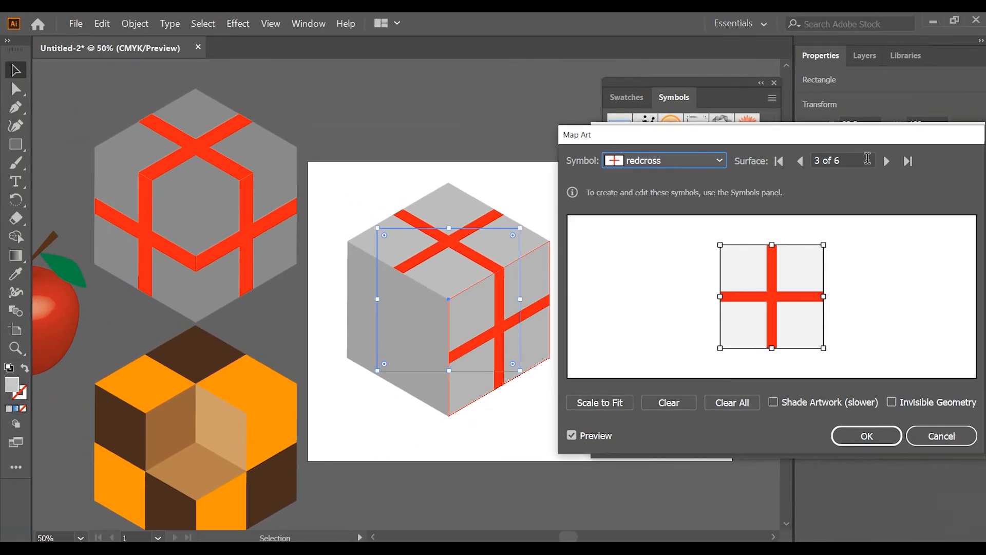
- Map the redcross symbol onto surface 4, the cube's front-left face, and apply the 3D Extrude & Bevel effect
left_click(886, 161)
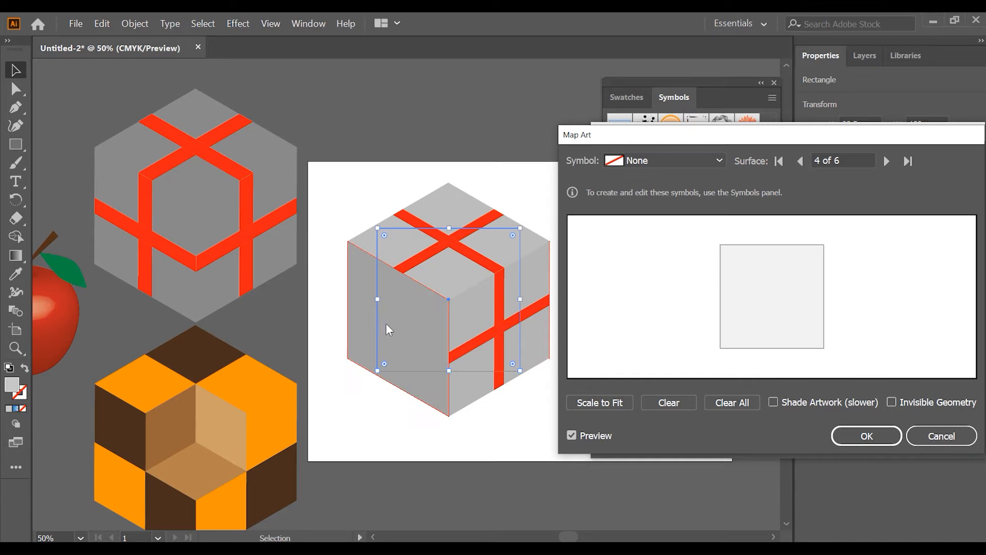
left_click(665, 164)
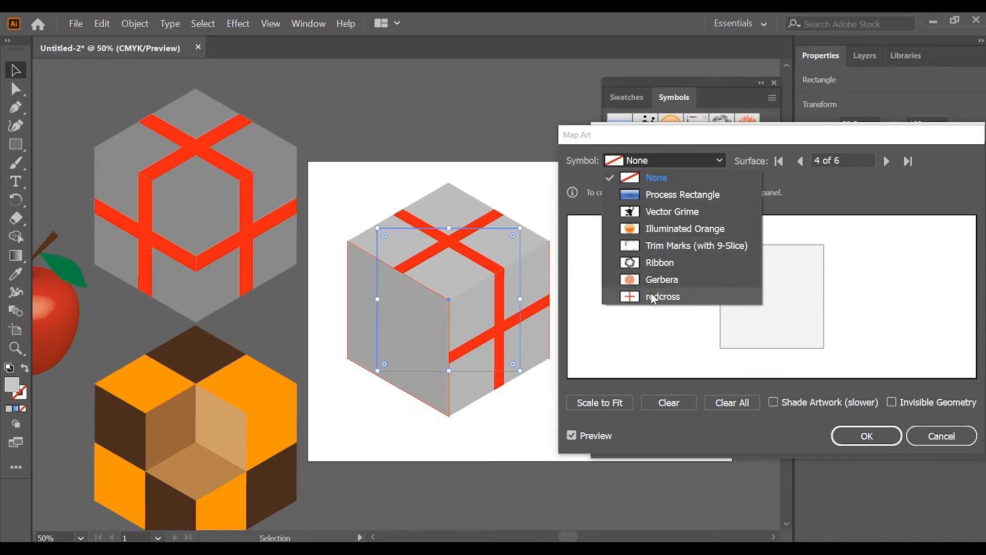
left_click(652, 297)
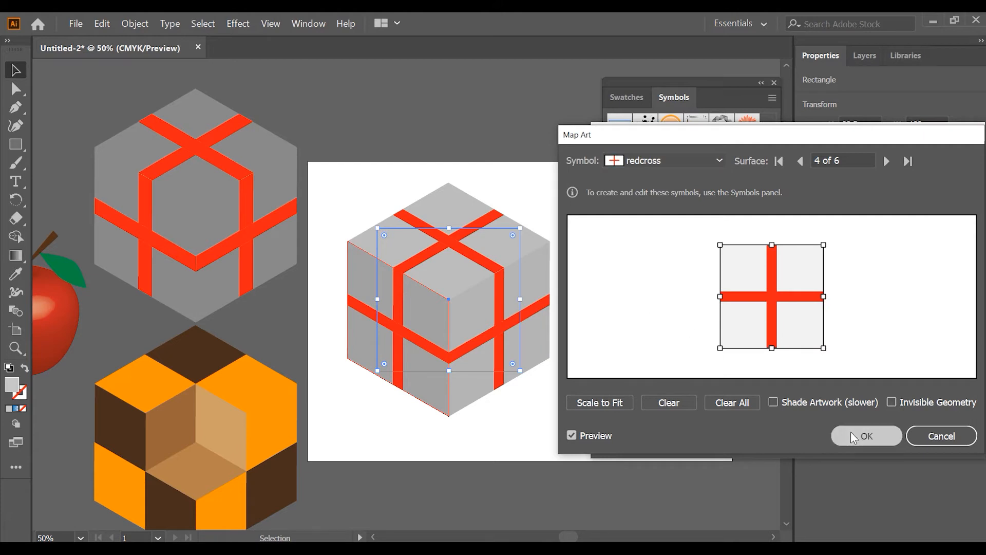
left_click(848, 432)
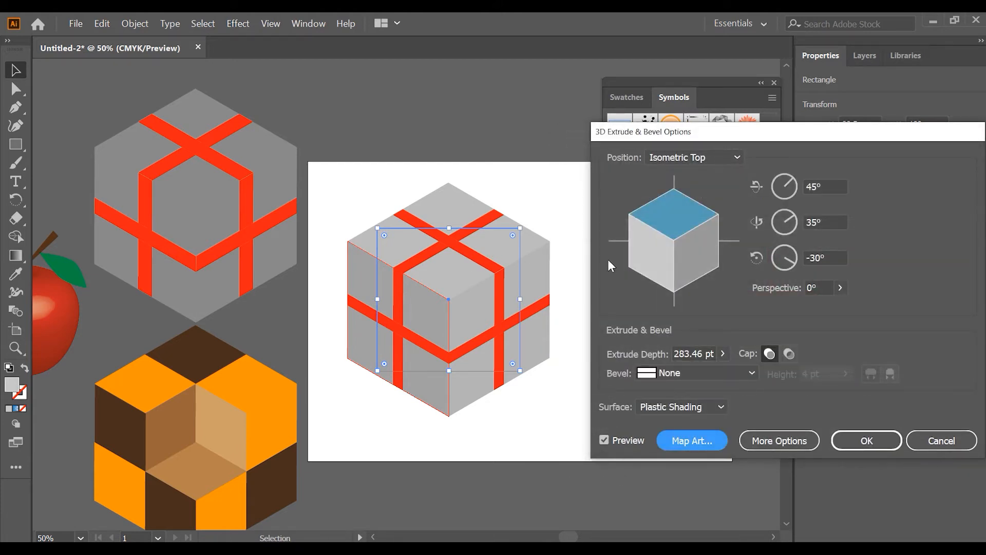
left_click(850, 444)
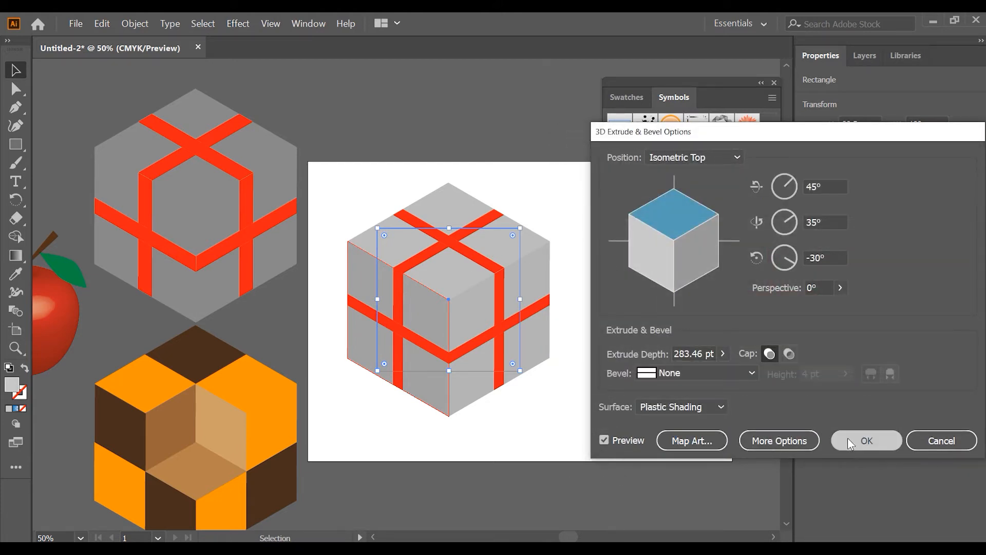
- Move the finished gift-box cube up beyond the artboard's upper edge to free the artboard
left_click(302, 279)
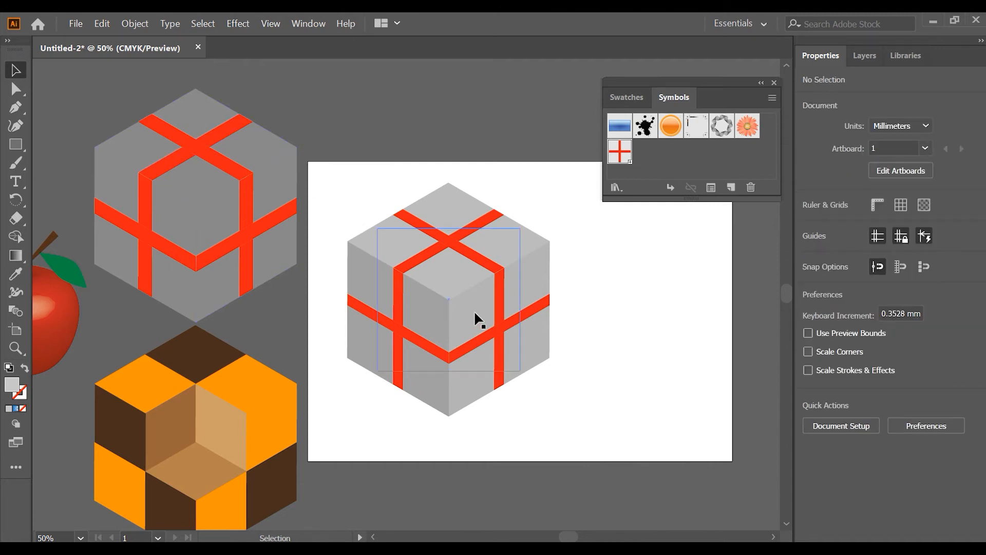
left_click_drag(471, 318, 407, 109)
scroll(319, 328, "down", 2)
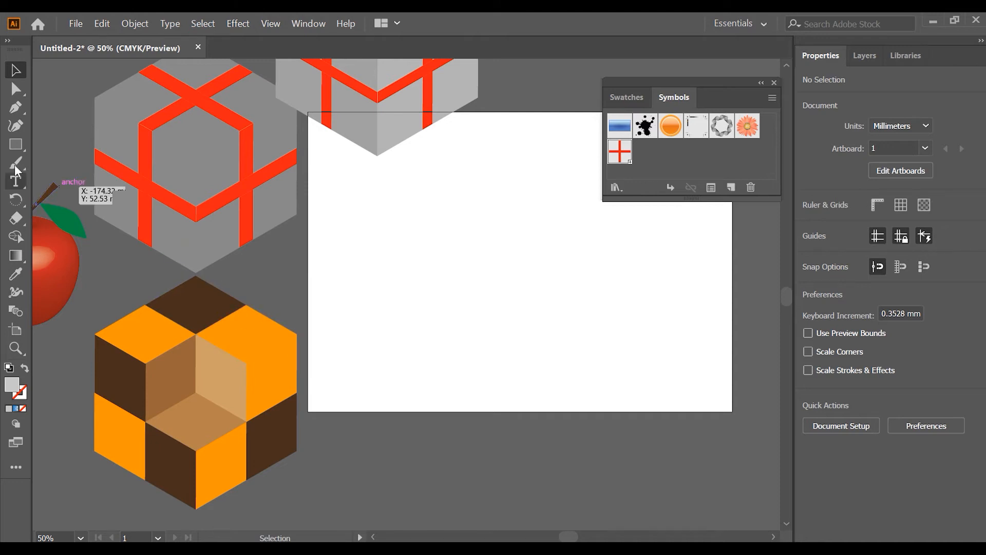
- Create a 100 × 100 mm grey square on the artboard with the Rectangle tool
left_click(12, 146)
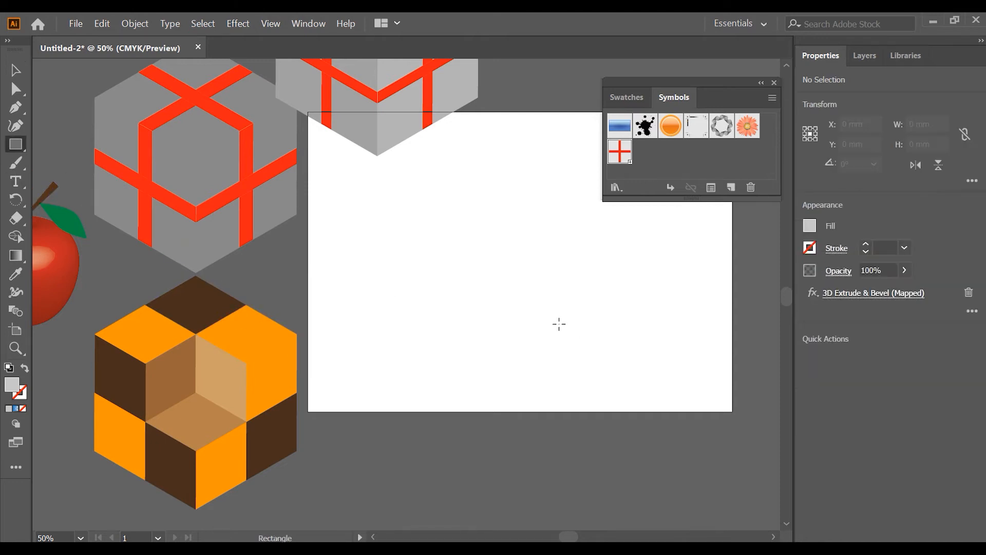
left_click(477, 261)
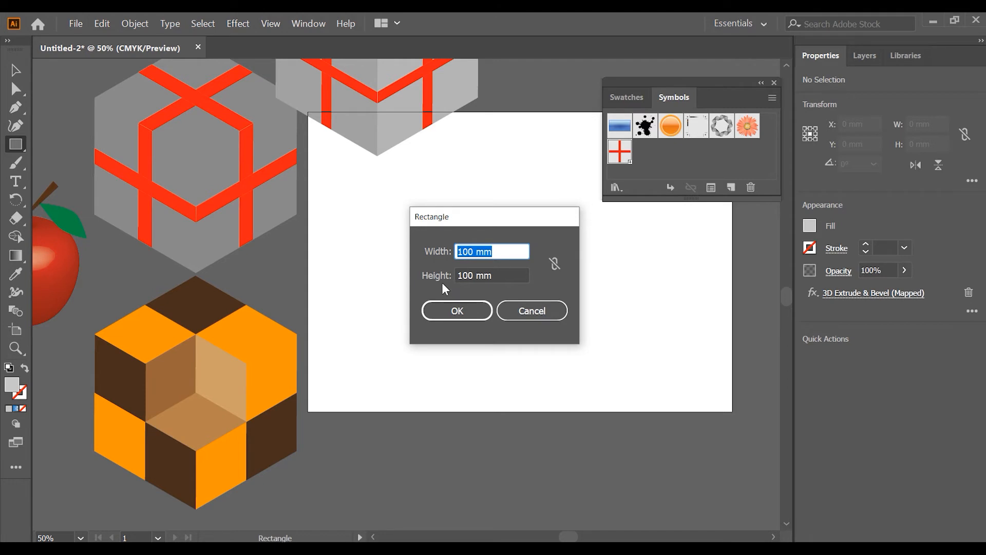
left_click(457, 311)
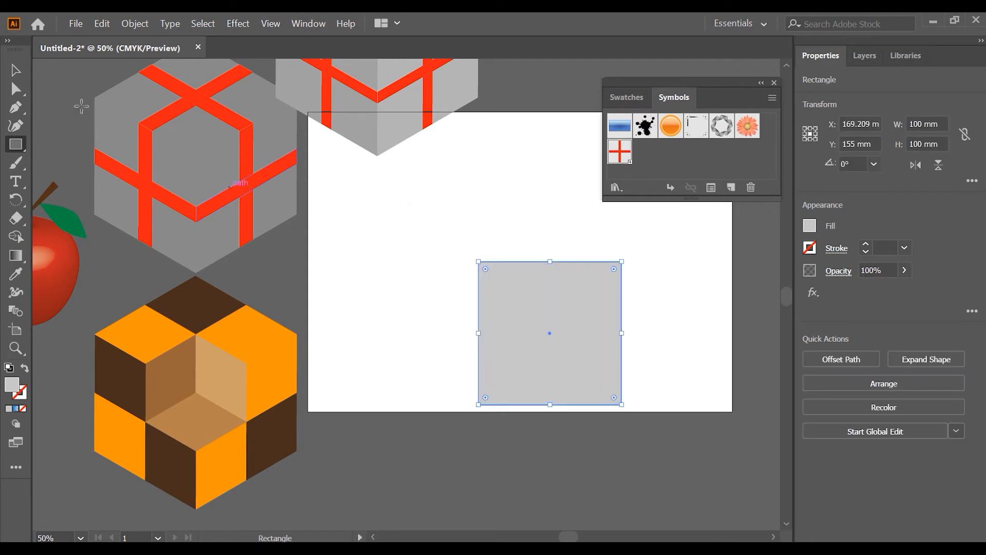
- Move the new square toward the artboard's right side and place a duplicate level with it on the left
left_click(16, 70)
left_click_drag(574, 278, 624, 236)
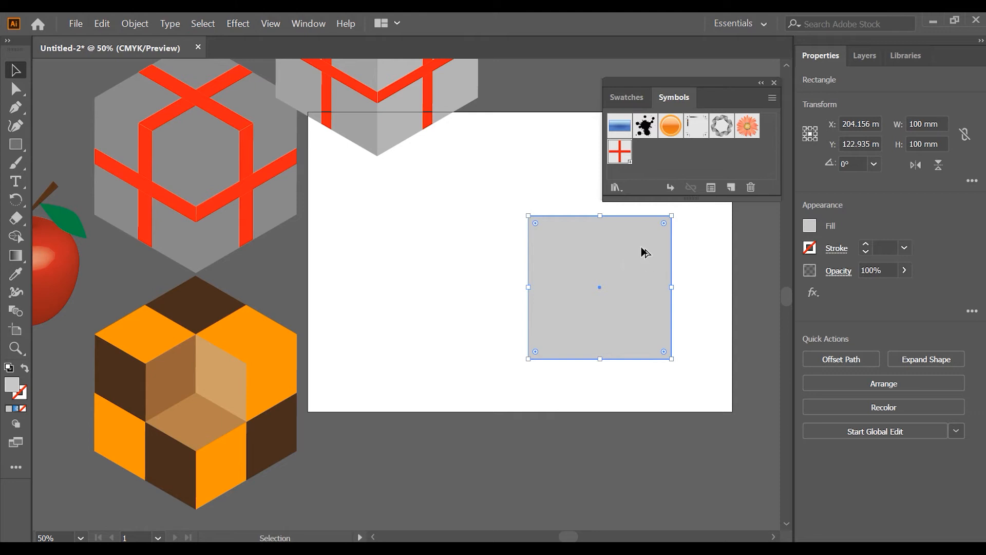
left_click_drag(643, 251, 480, 249)
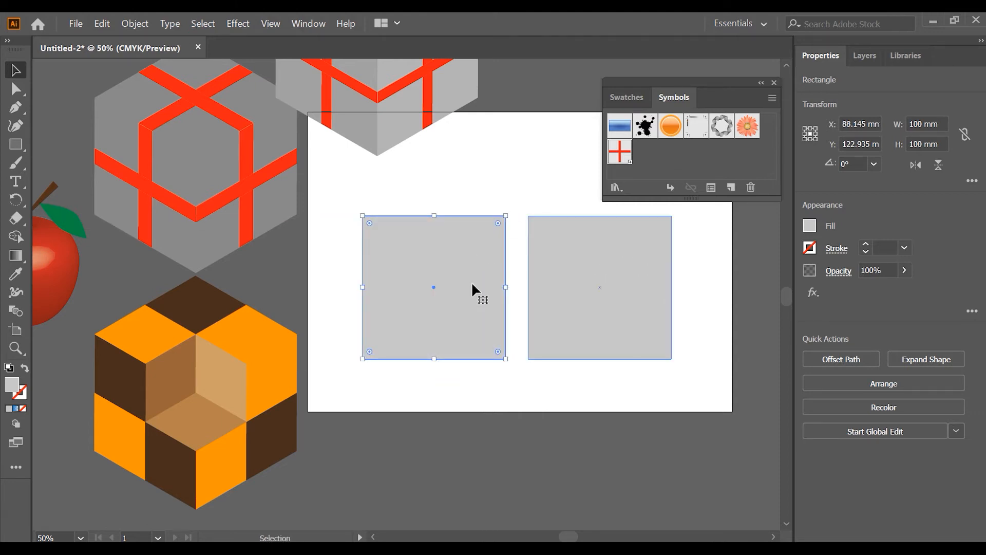
left_click(502, 179)
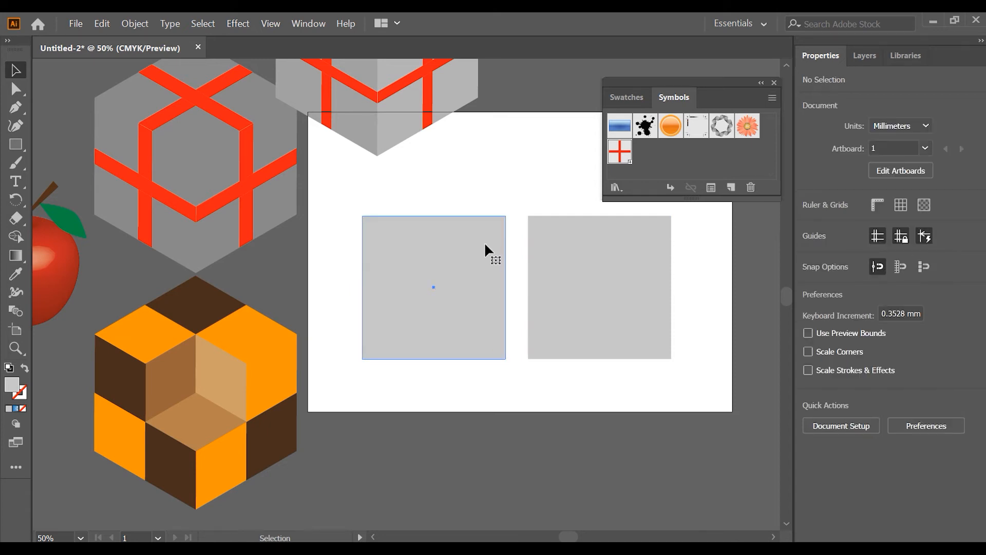
- Split the left square into a grid of 2 rows and 2 columns with 0 mm gutters
left_click(484, 245)
left_click(147, 25)
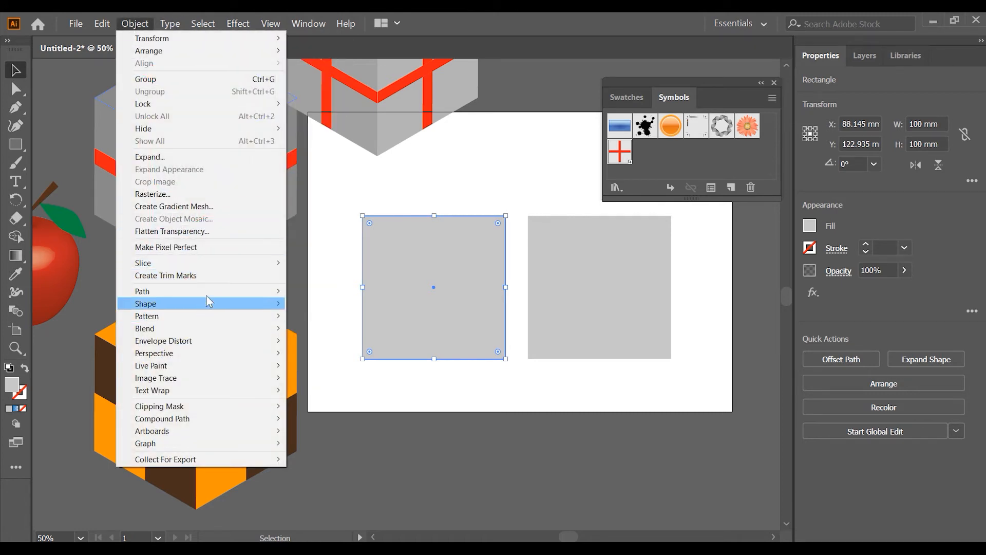
mouse_move(206, 291)
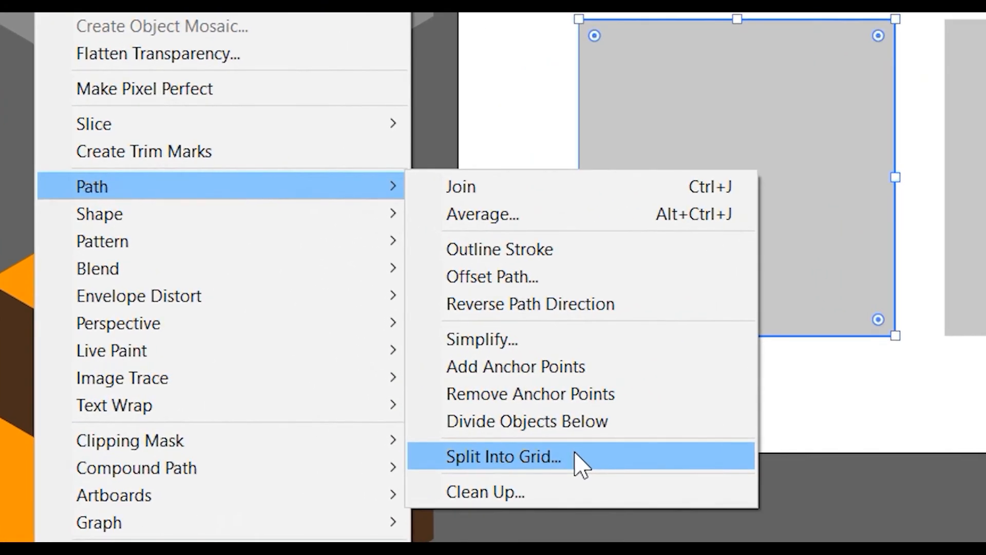
left_click(581, 462)
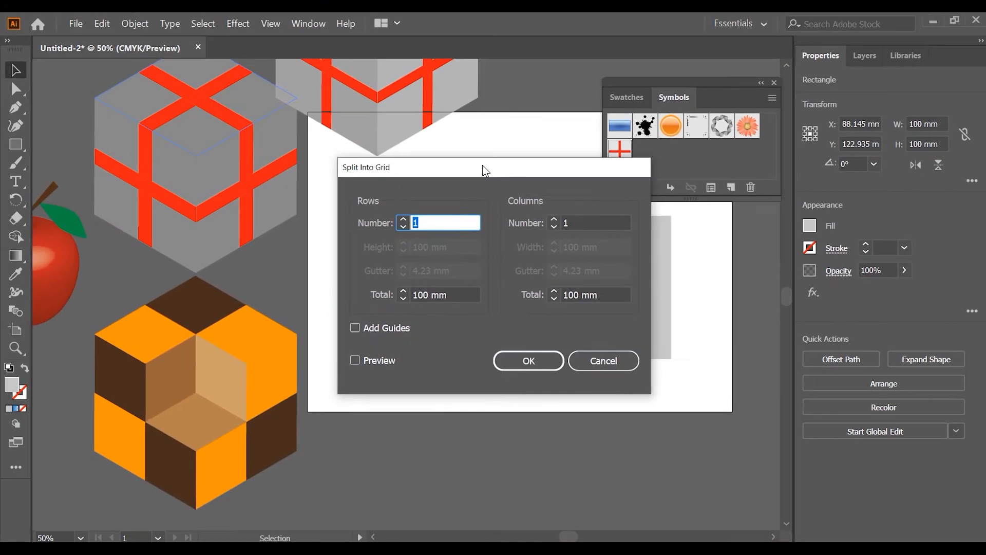
left_click_drag(487, 170, 595, 182)
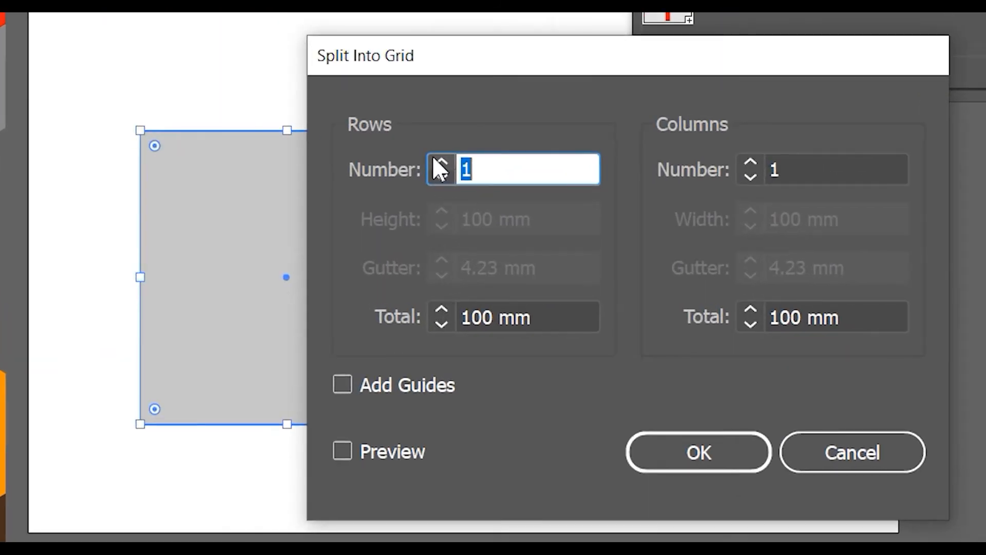
left_click(509, 230)
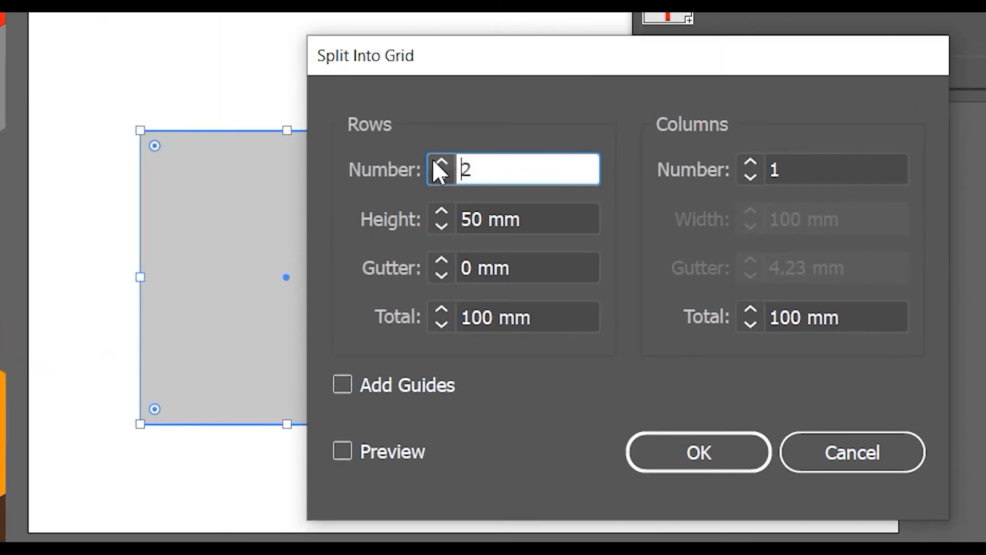
left_click(753, 159)
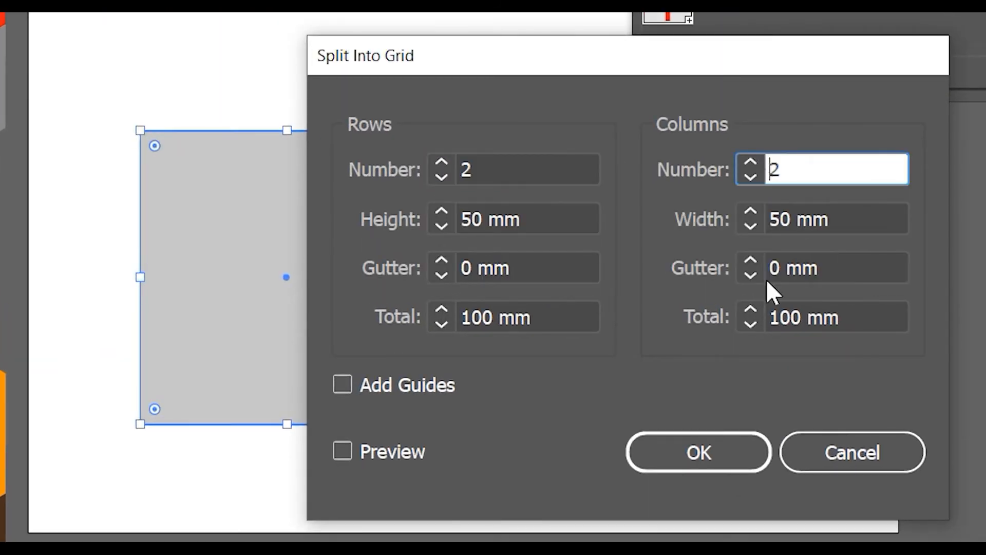
left_click(764, 455)
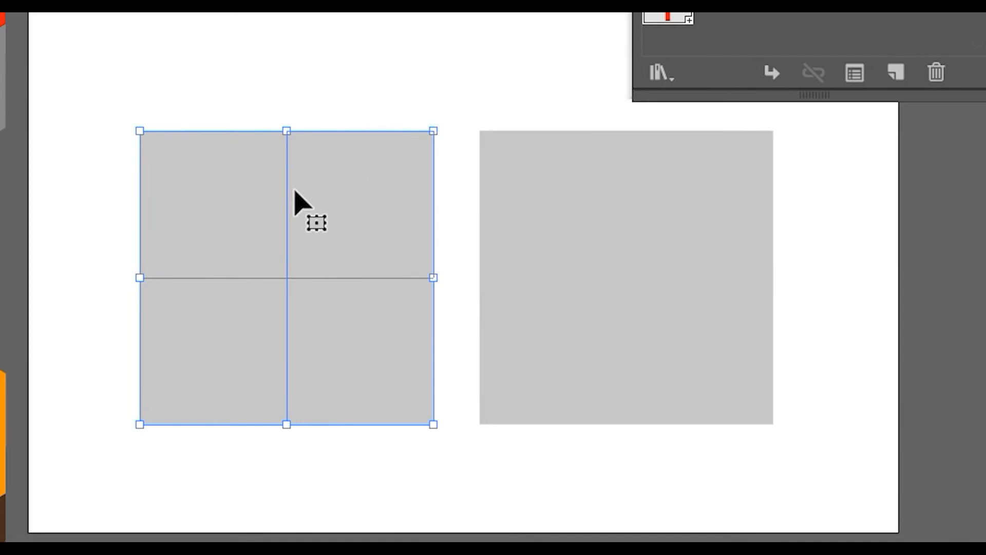
- Fill the upper-right and lower-left grid cells with the dark brown swatch C=50 M=70 Y=80 K=70
left_click(388, 106)
left_click(374, 200)
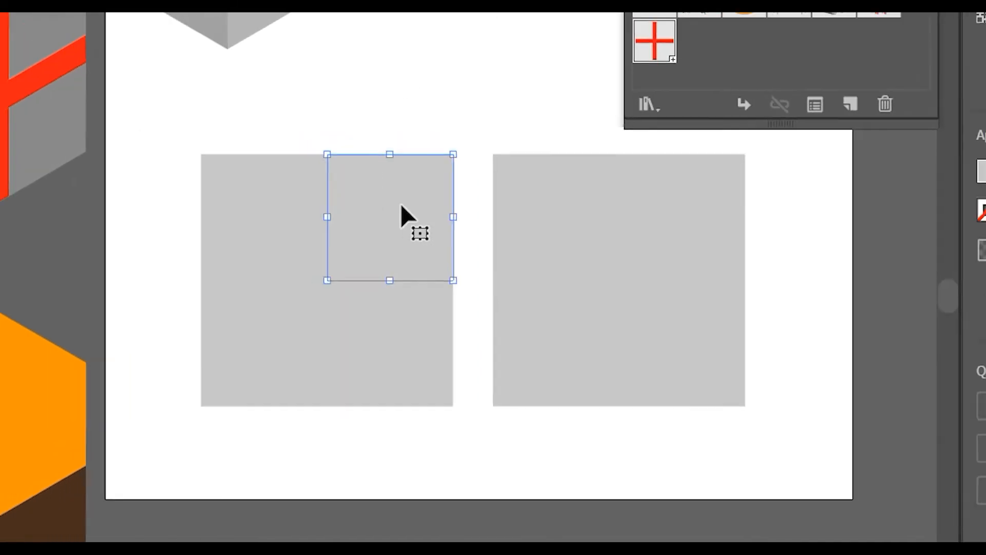
left_click(381, 325, "shift")
left_click(290, 329, "shift")
left_click(277, 226, "shift")
left_click(983, 171)
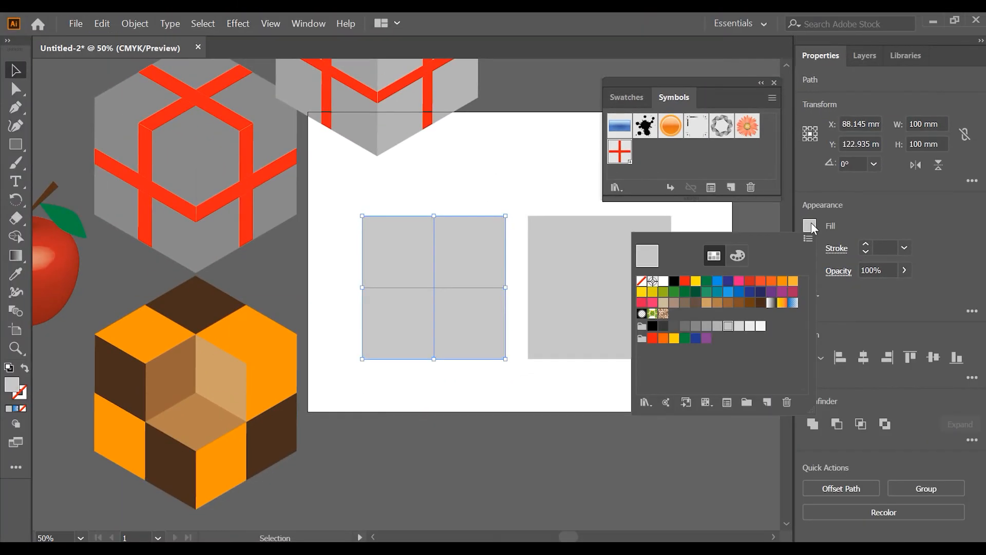
left_click(761, 304)
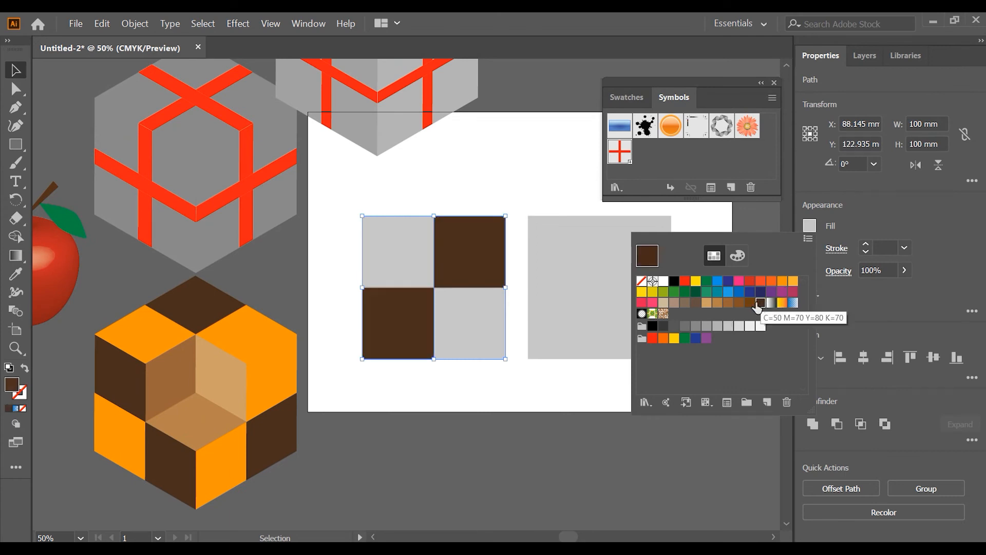
- Fill the upper-left and lower-right grid cells with the light orange swatch
left_click(465, 338)
left_click(477, 331)
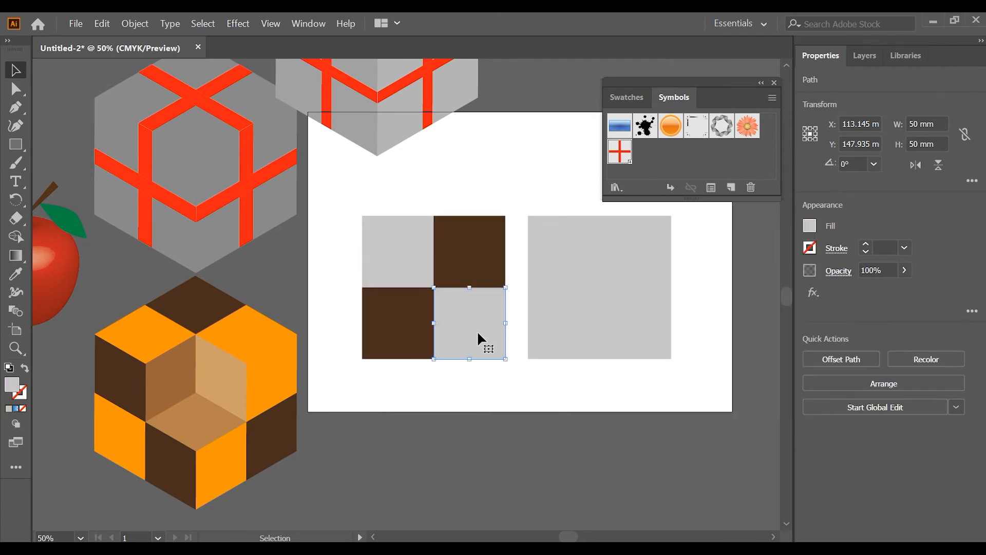
left_click(404, 257, "shift")
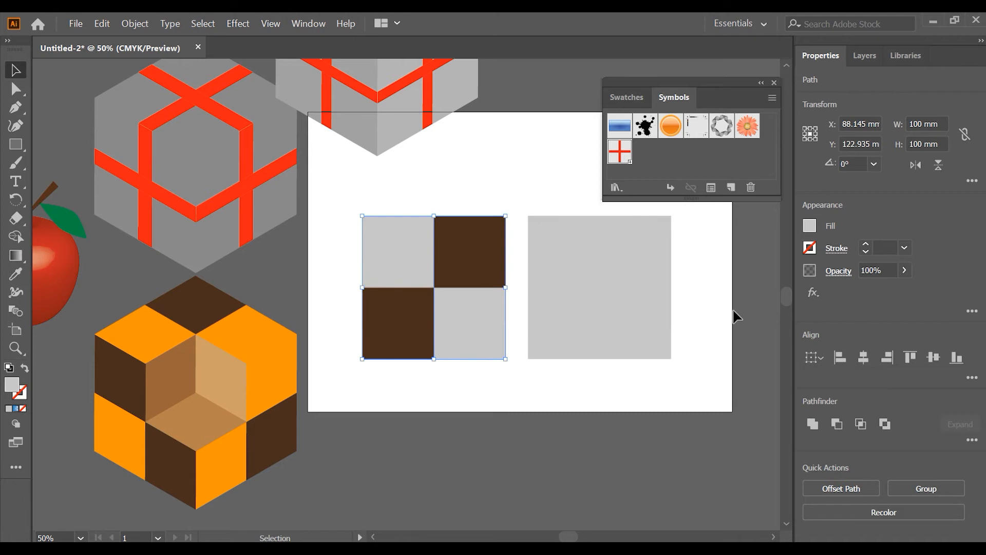
left_click(811, 229)
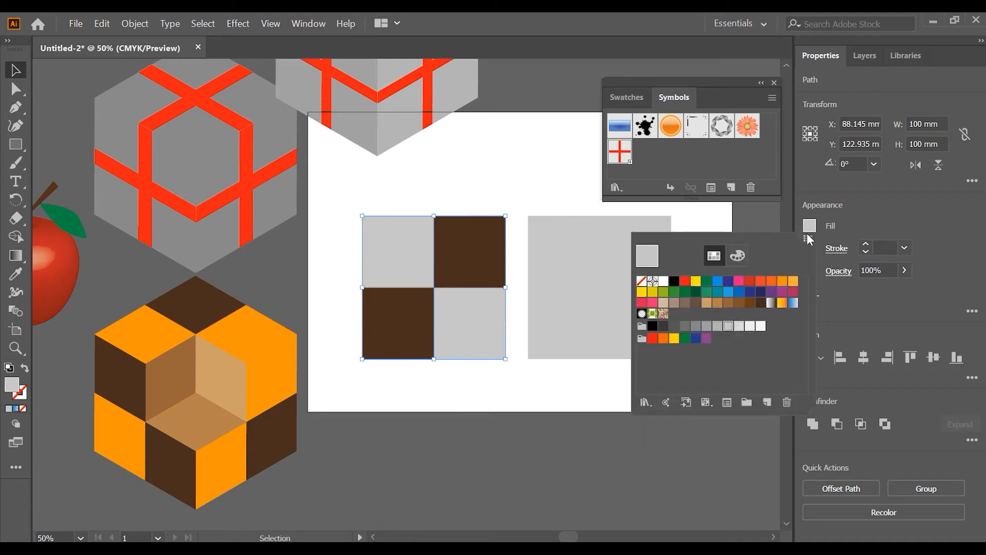
left_click(794, 282)
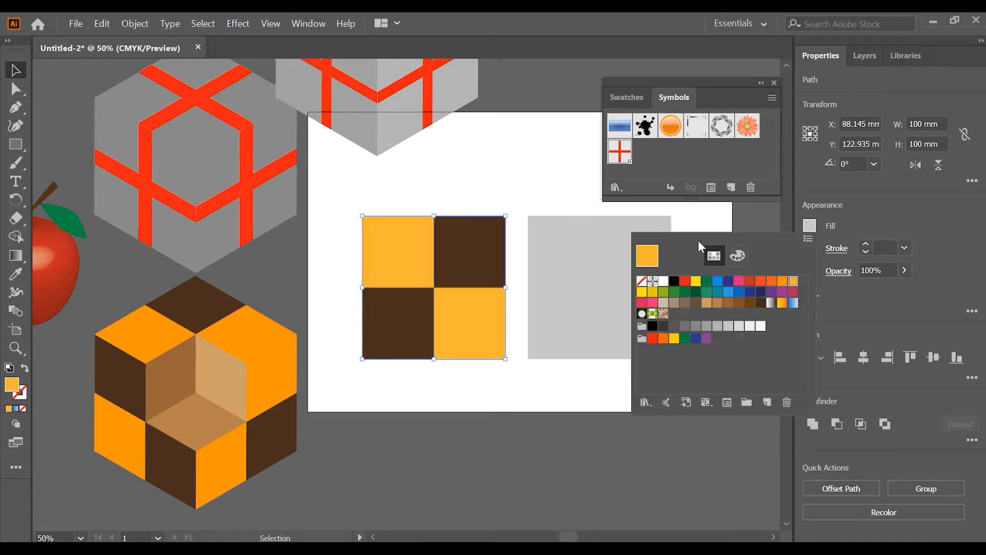
- Recolor the two light orange grid cells with the deeper orange swatch and save the whole grid as a symbol named grds
left_click(783, 282)
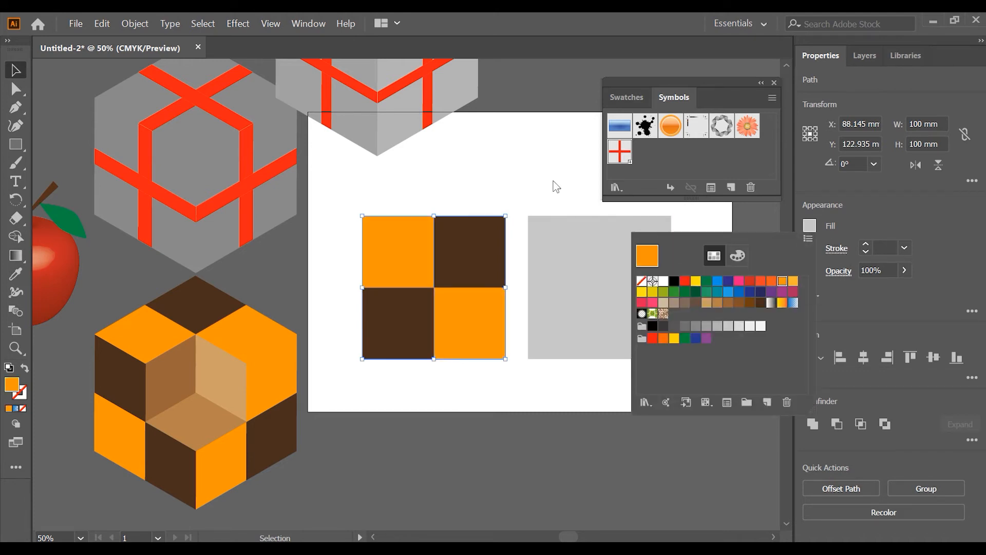
left_click(512, 199)
left_click_drag(363, 195, 468, 278)
left_click_drag(482, 227, 636, 158)
type("g")
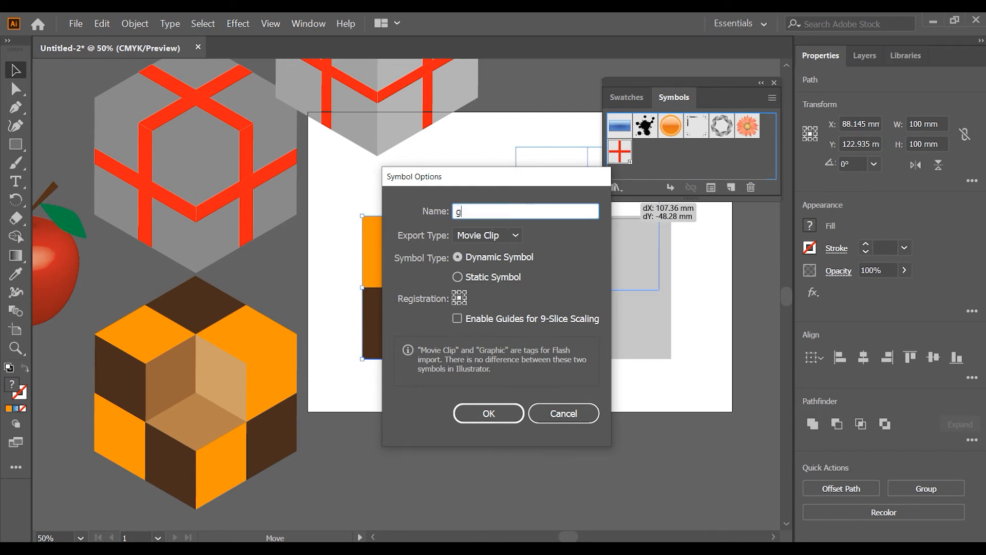
type("rds")
key("Return")
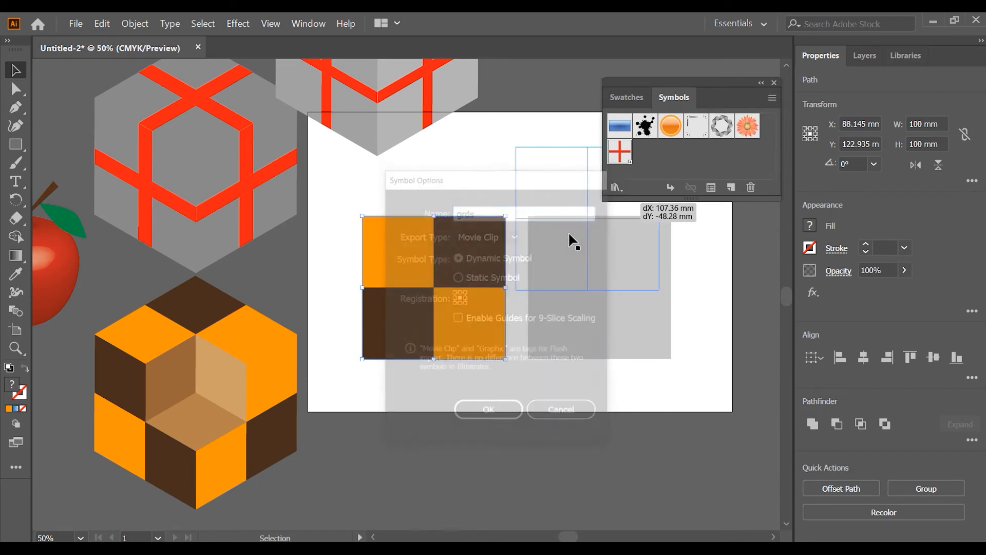
- Delete the checkered grid from the artboard and move the grey square to the artboard's centre
left_click(510, 176)
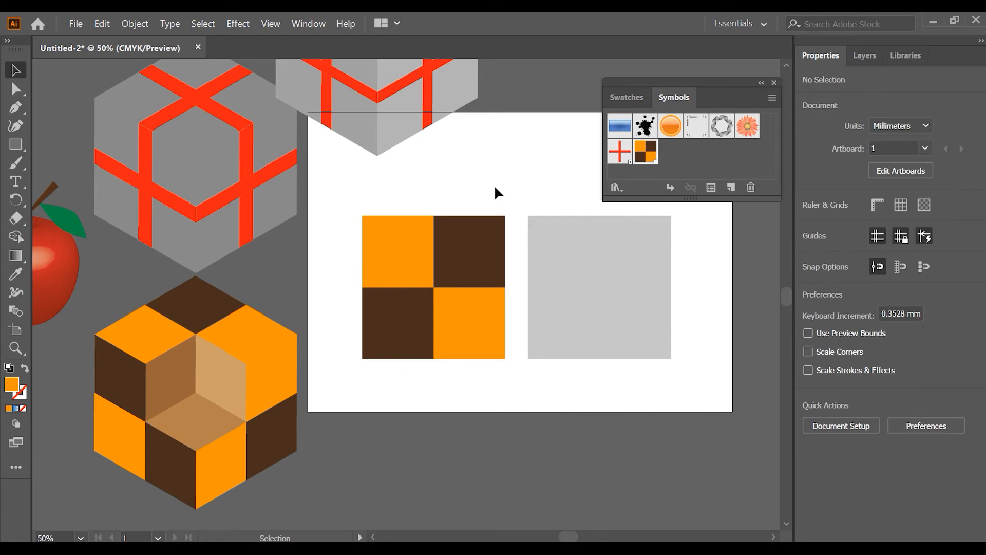
left_click_drag(436, 262, 510, 366)
key("Delete")
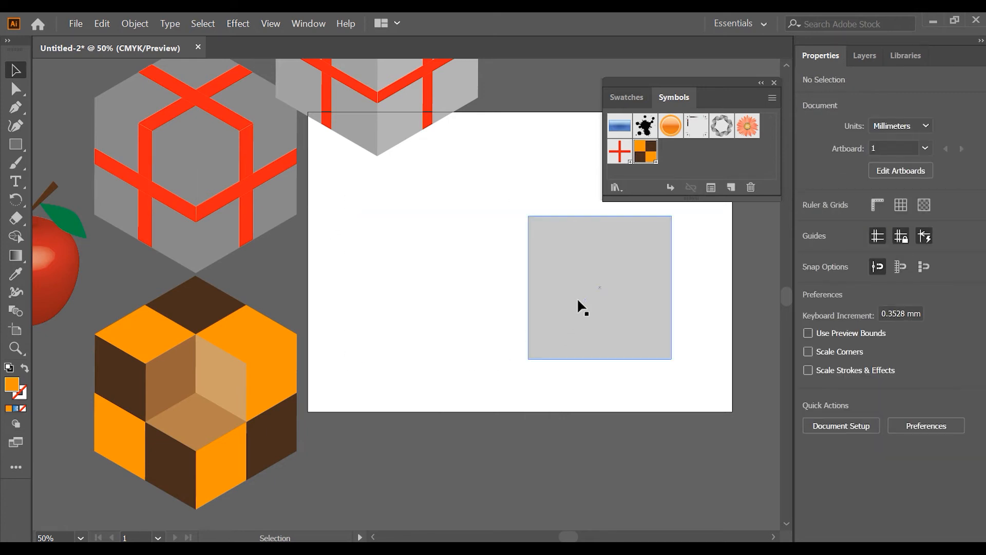
left_click_drag(596, 286, 525, 276)
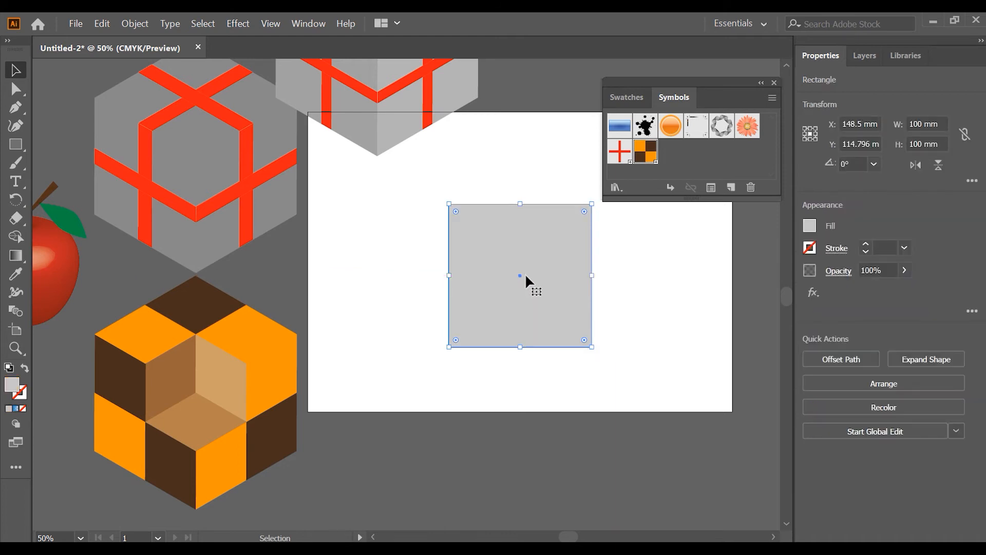
- Set up a 3D Extrude & Bevel effect on the grey square with the Isometric Top position, a 283.46 pt depth and preview on
left_click(234, 25)
mouse_move(280, 104)
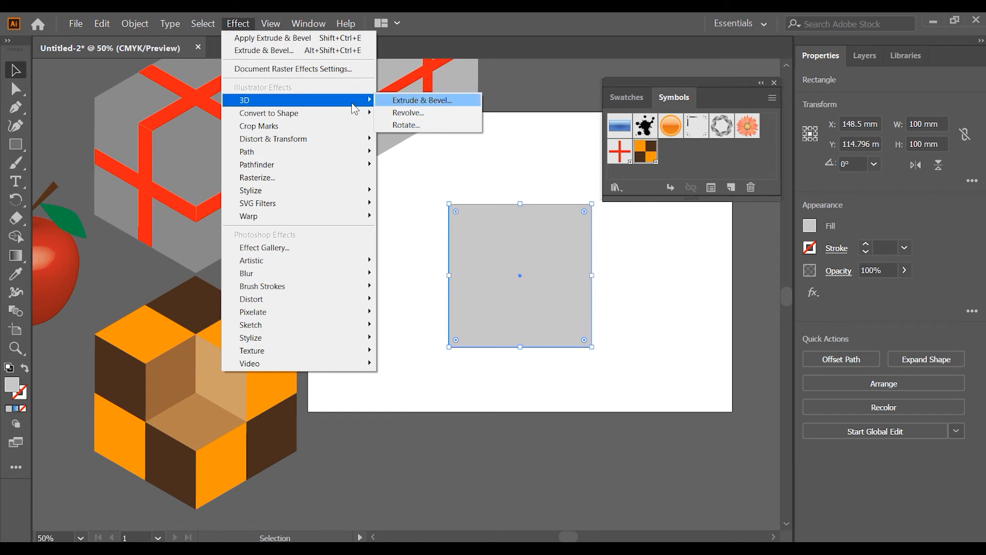
left_click(406, 103)
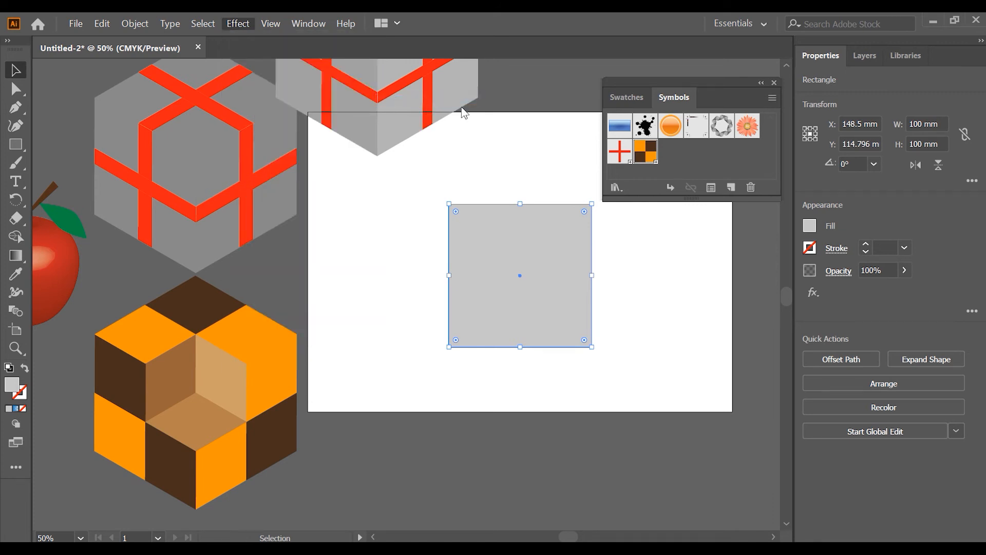
left_click(697, 159)
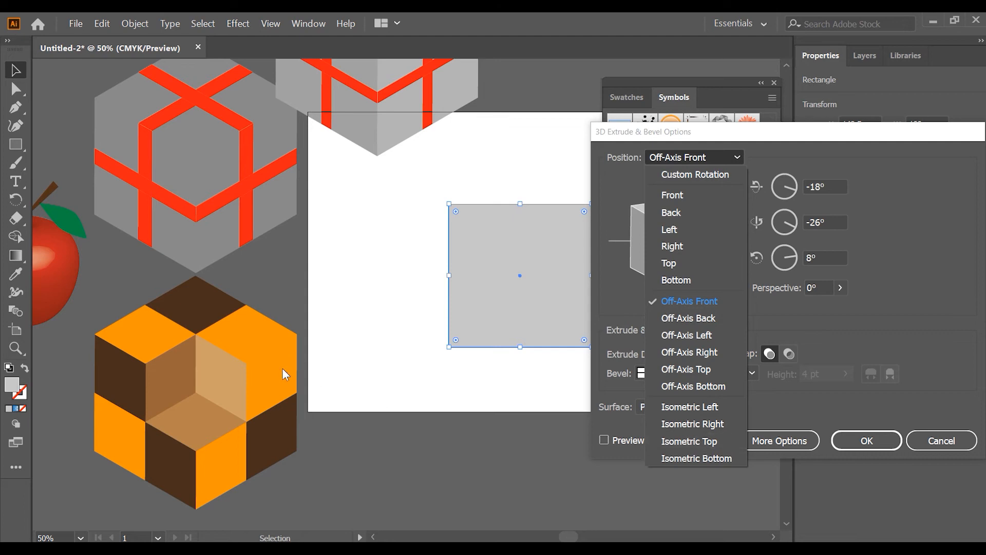
left_click(693, 444)
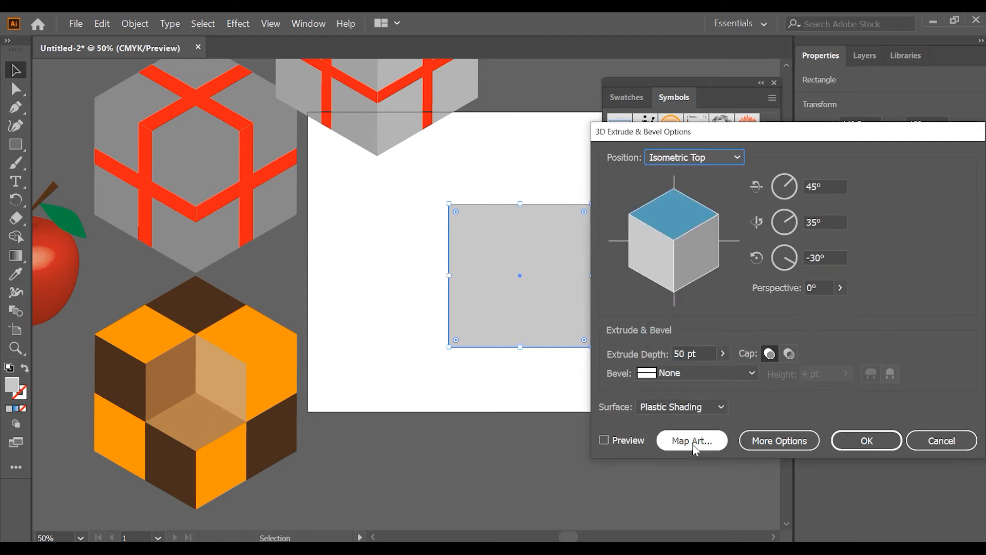
left_click(686, 354)
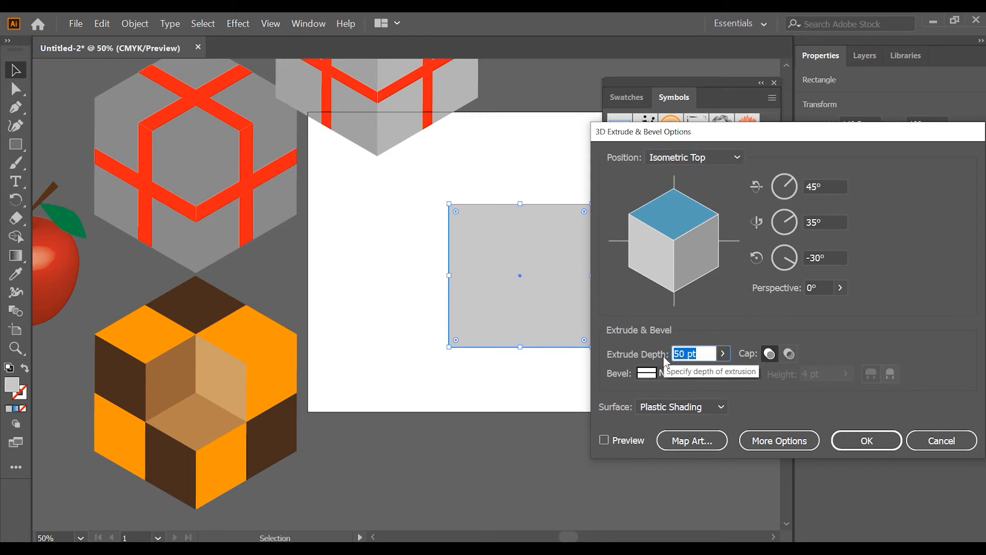
type("100mm")
left_click(607, 440)
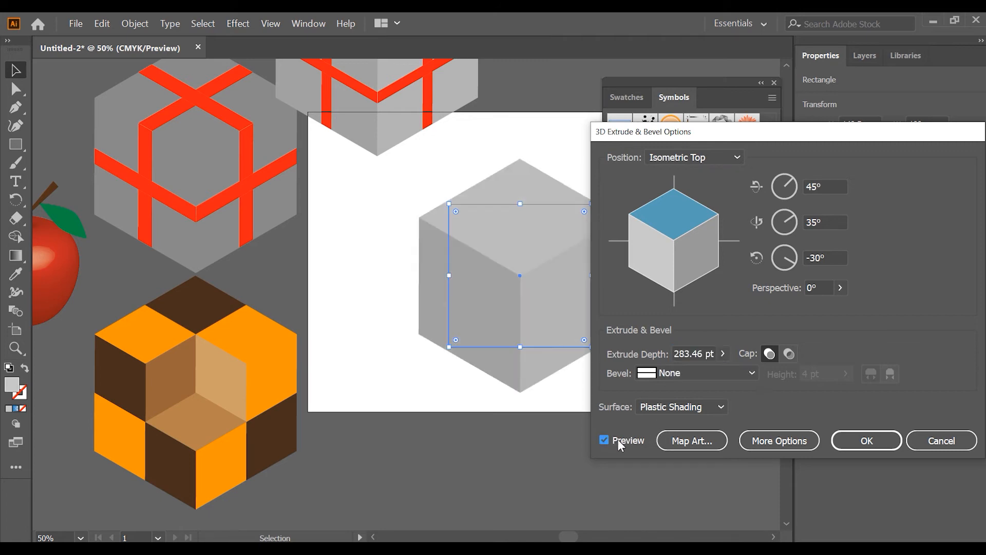
- Map the grds symbol onto the cube's top face, surface 1 of 6
left_click(686, 443)
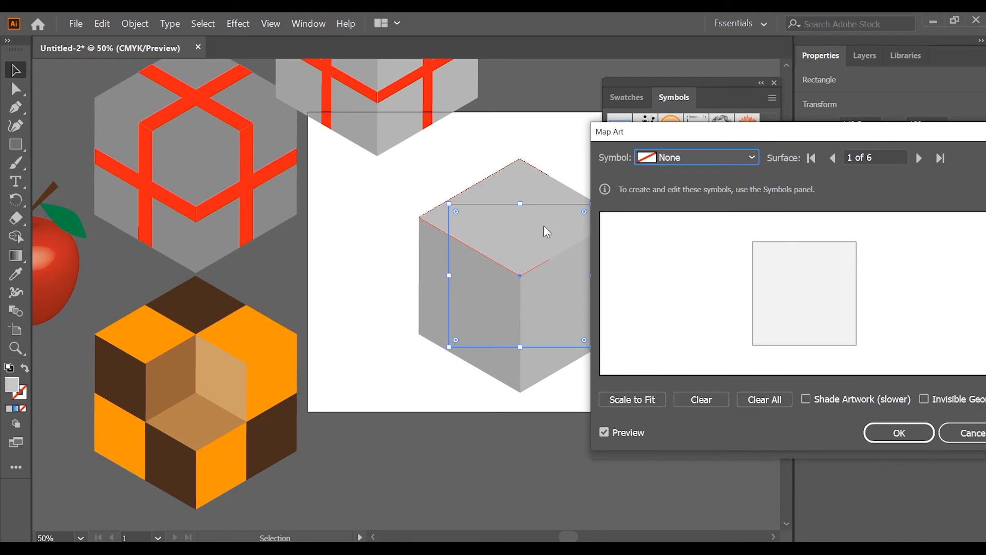
left_click(670, 159)
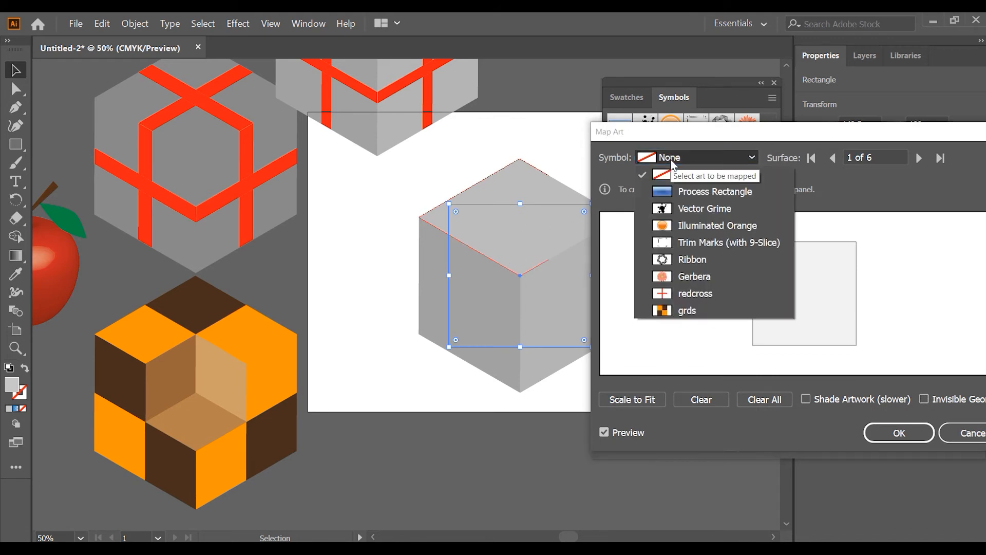
left_click(704, 306)
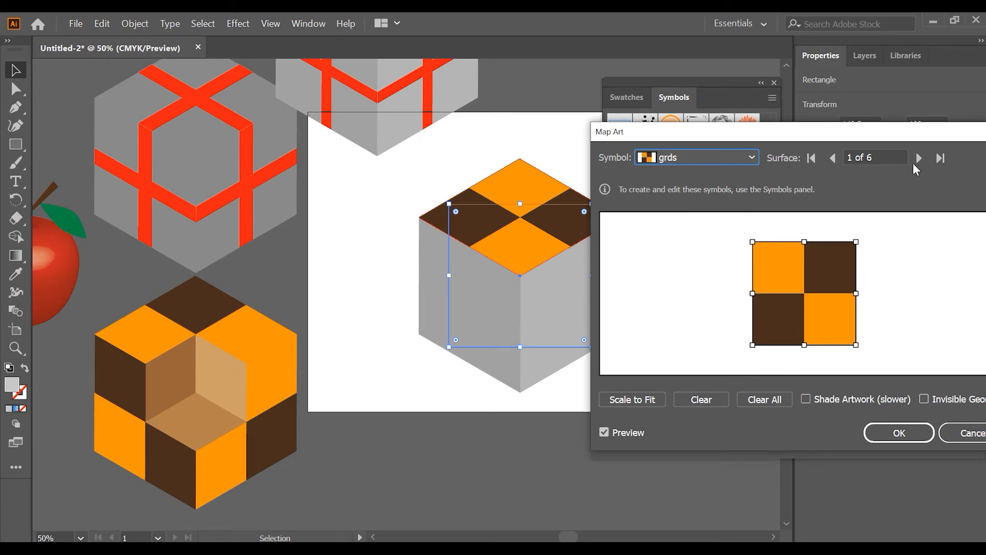
- Map the grds symbol onto the cube's two visible side faces, surfaces 3 and 4, and apply the 3D effect
left_click(918, 160)
left_click(918, 160)
left_click(753, 158)
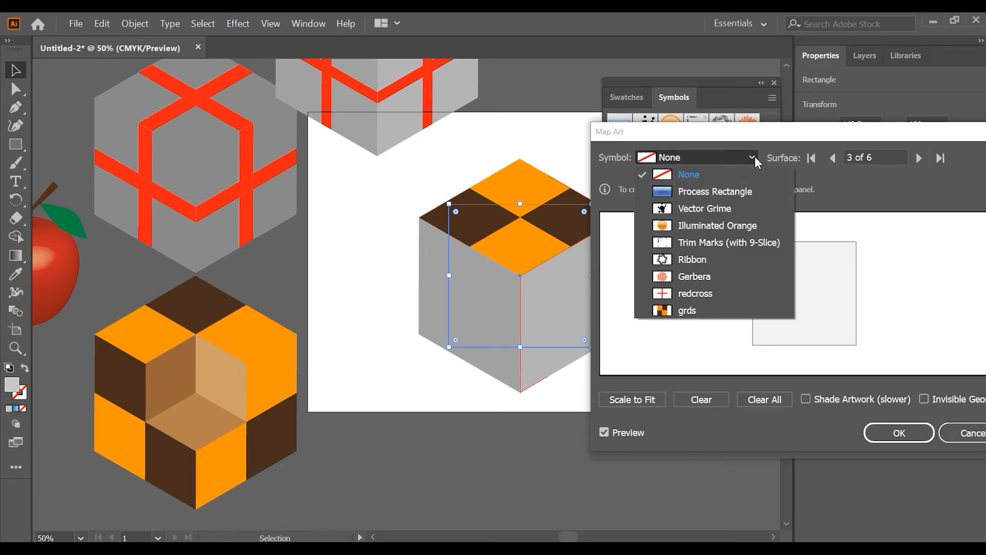
left_click(711, 309)
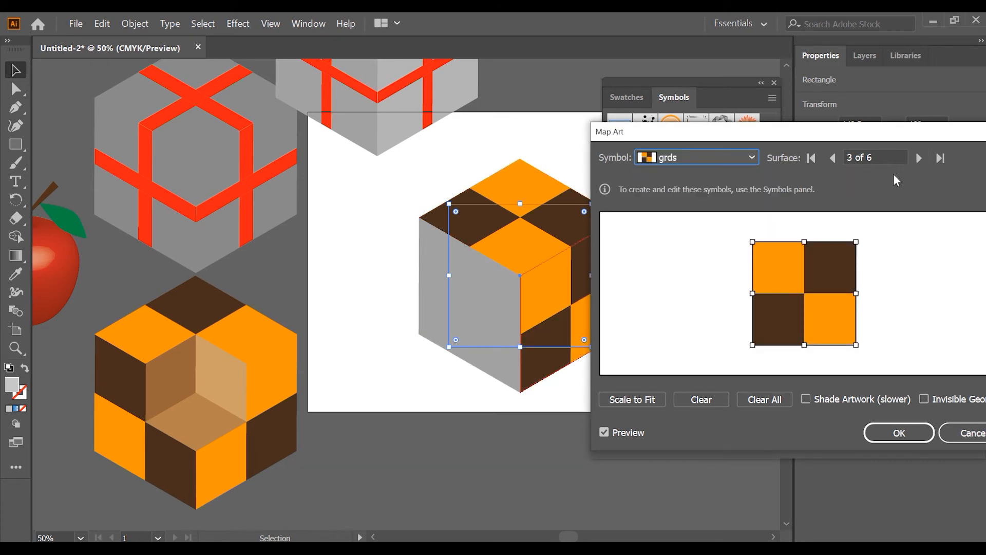
left_click(917, 160)
left_click(720, 158)
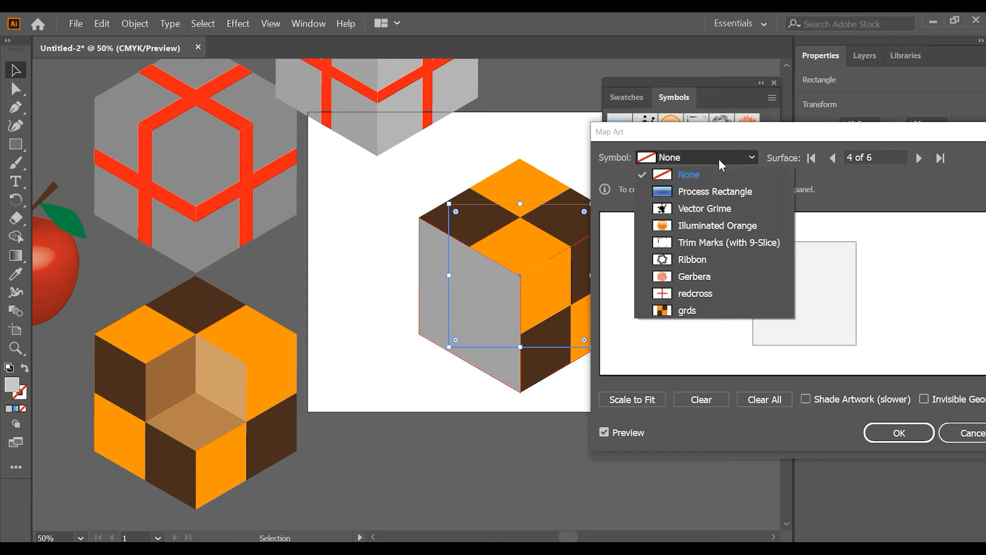
left_click(707, 304)
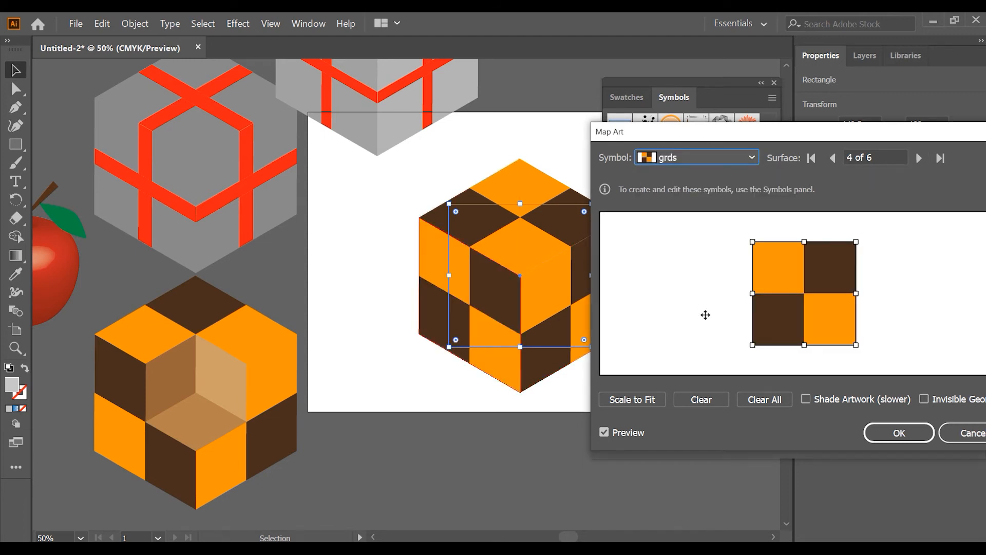
left_click(893, 436)
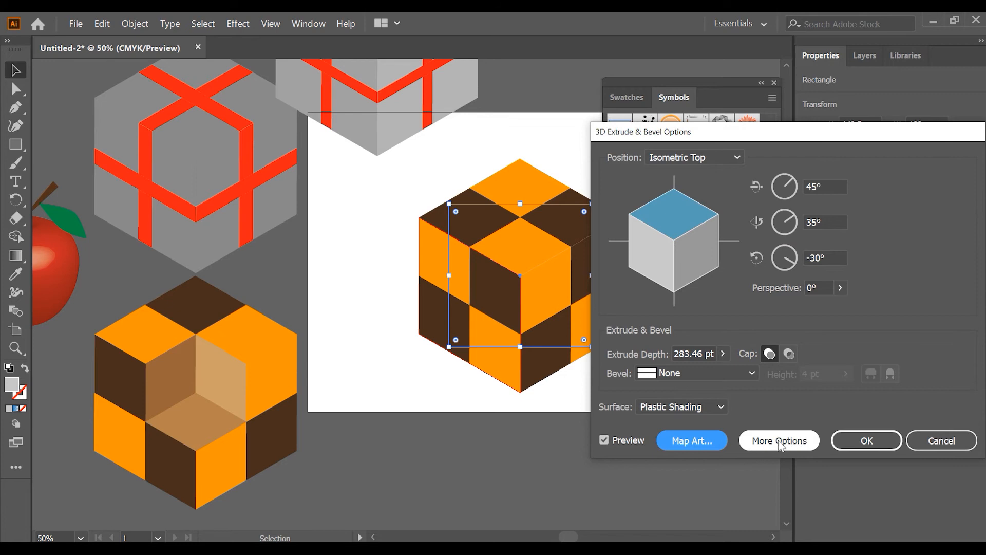
left_click(869, 442)
left_click(672, 313)
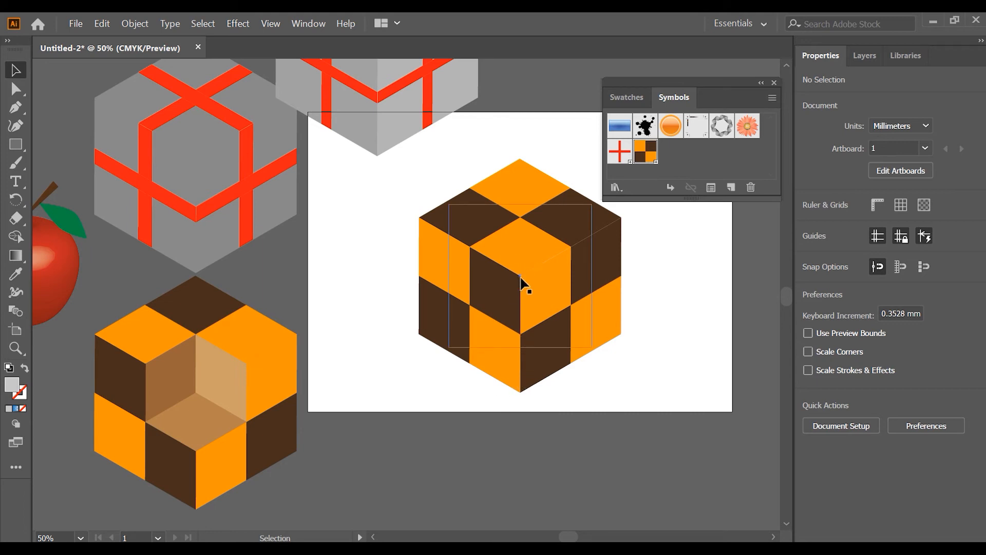
- Shift the checkered cube slightly left on the artboard and expand its appearance
left_click(522, 260)
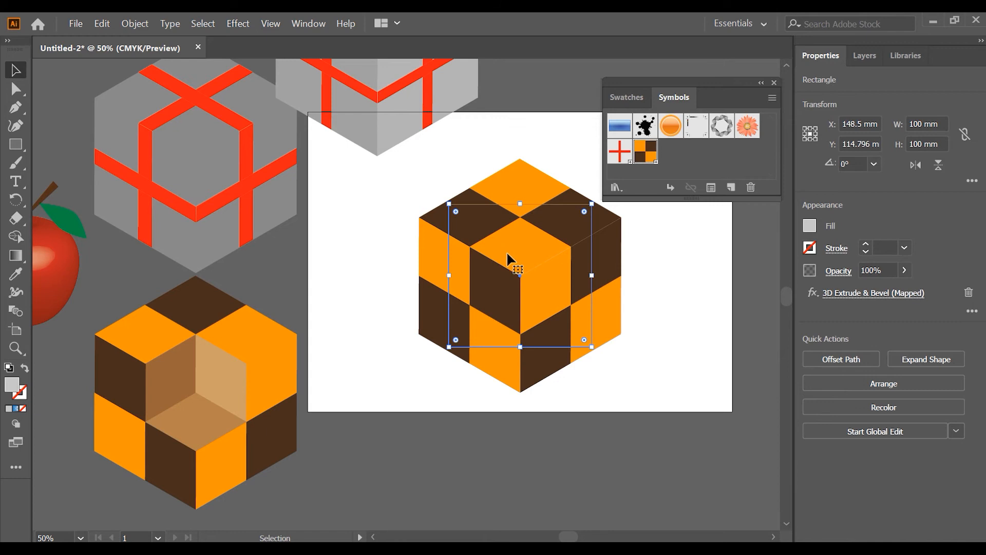
left_click_drag(532, 269, 514, 257)
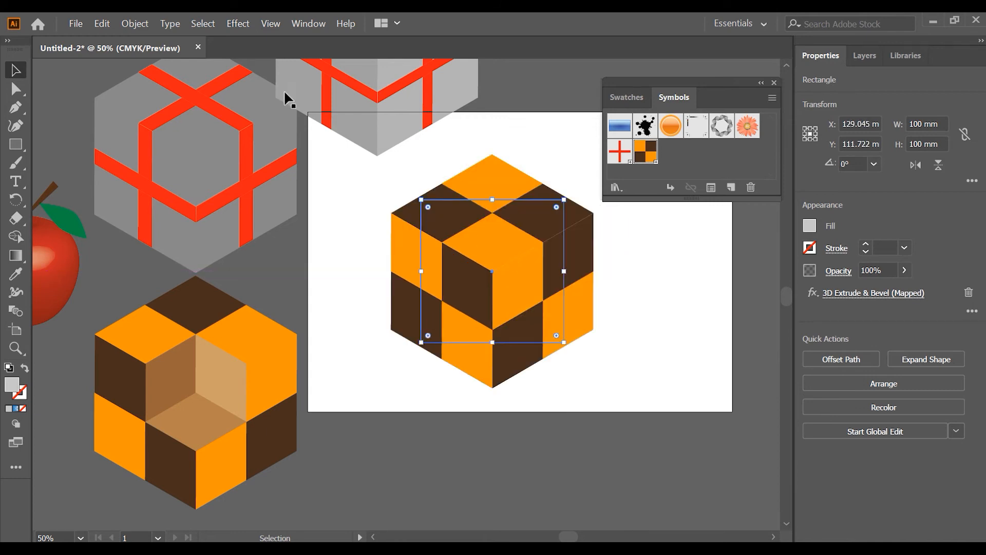
left_click(133, 23)
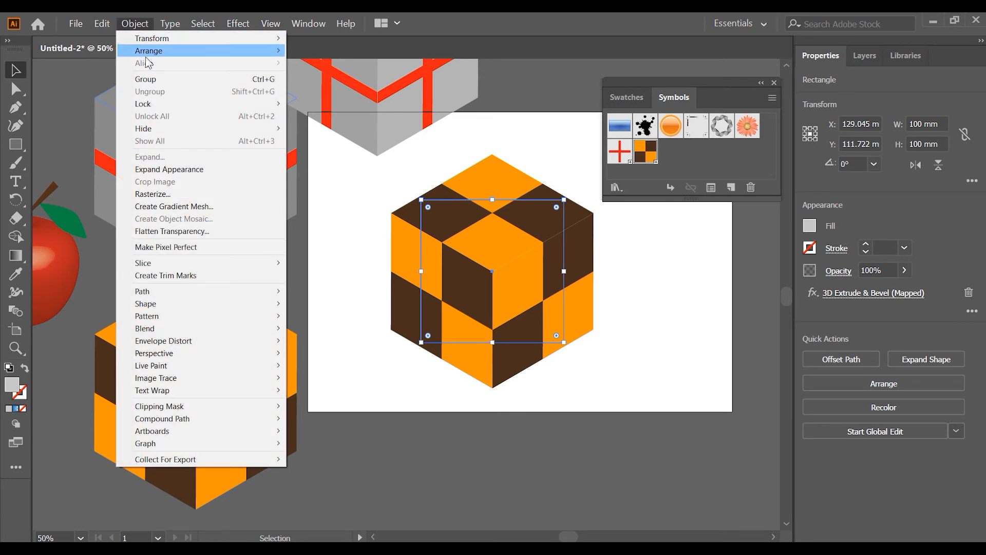
left_click(172, 169)
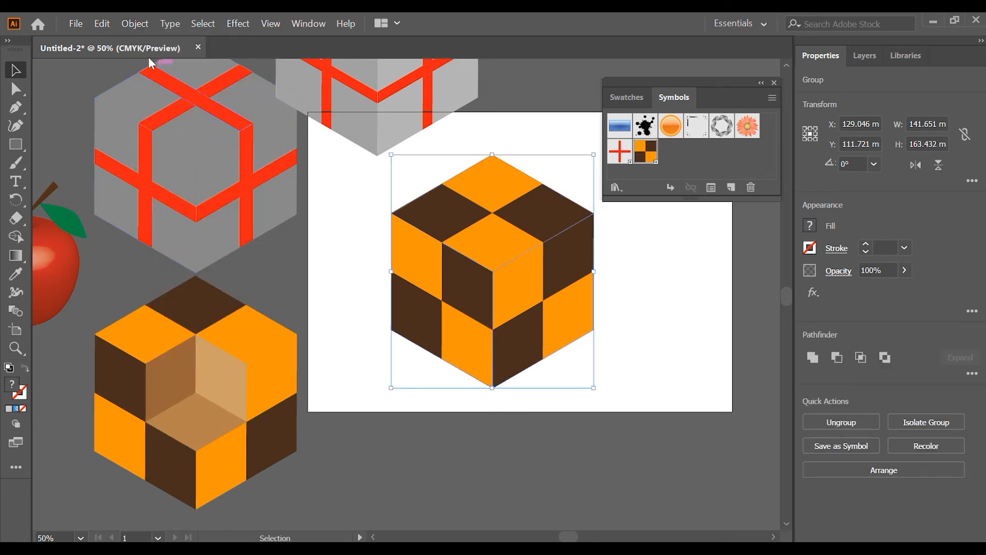
left_click(136, 23)
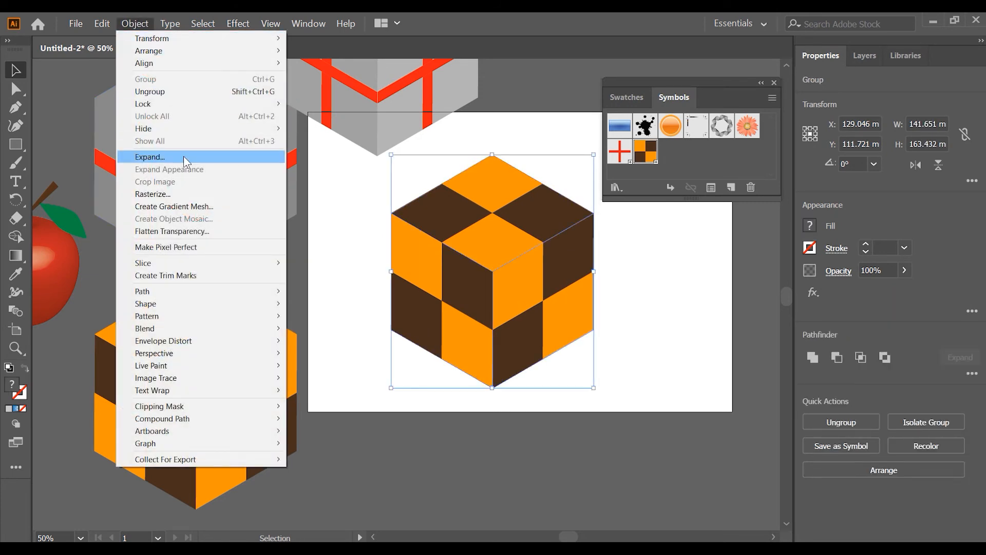
left_click(183, 156)
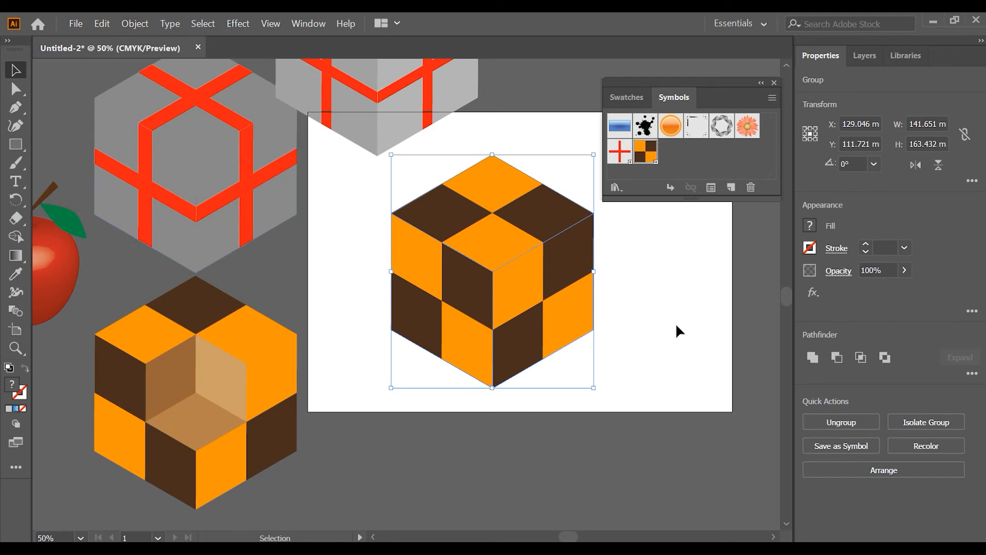
- Ungroup the expanded cube twice to separate its faces
right_click(539, 295)
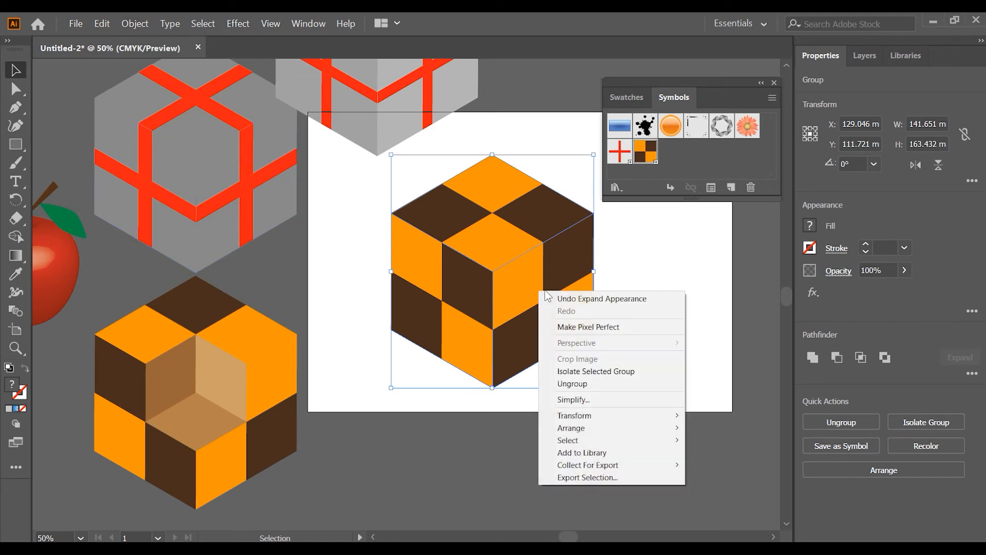
left_click(601, 382)
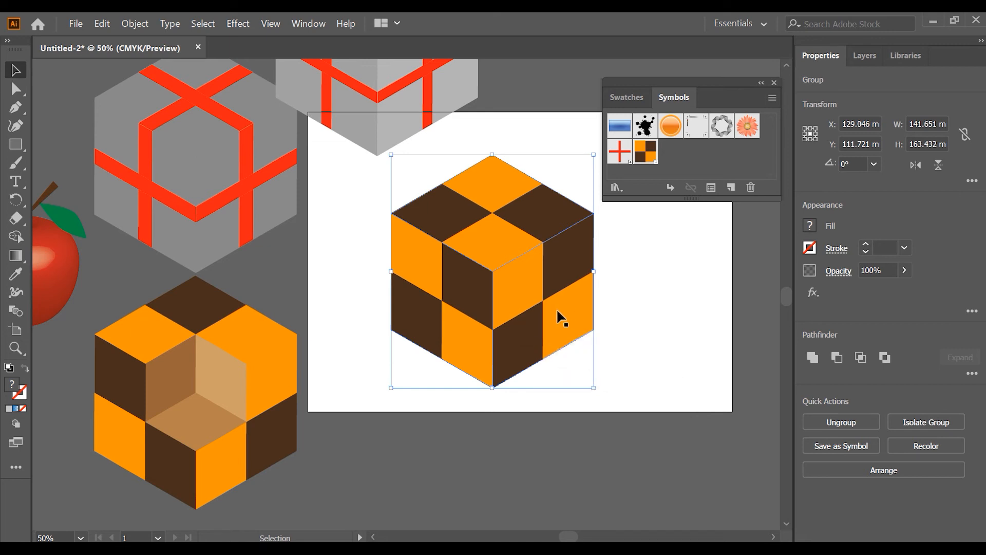
left_click(542, 302)
right_click(544, 295)
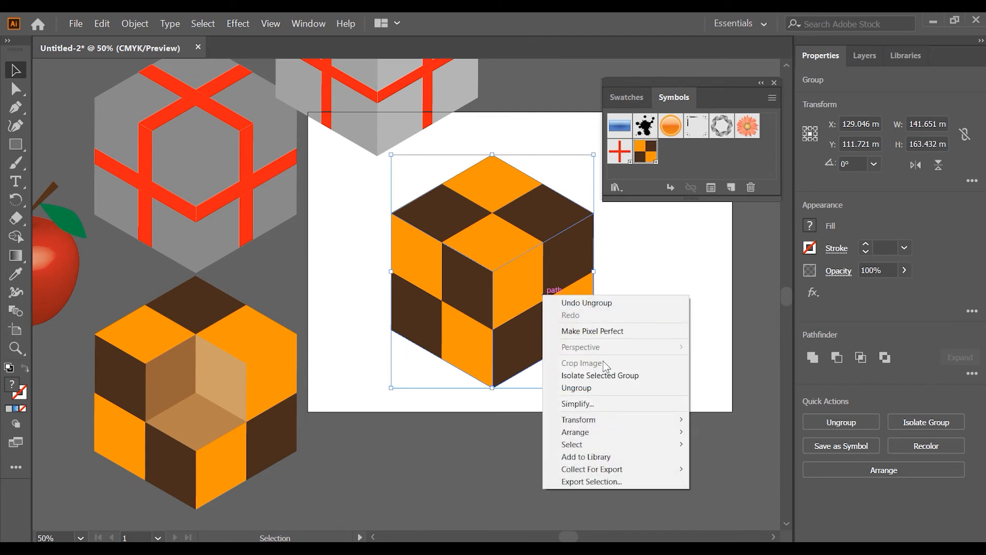
left_click(600, 385)
left_click(607, 321)
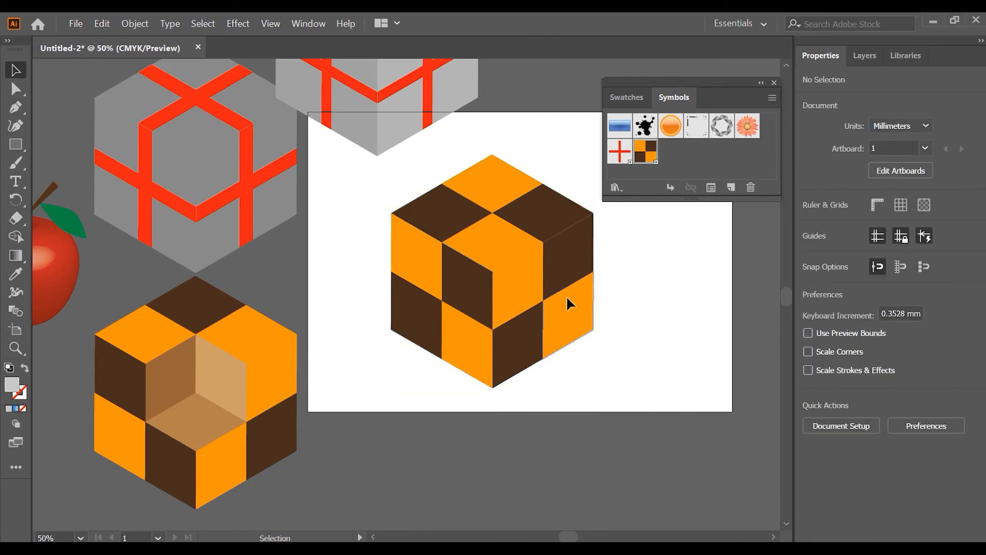
- Ungroup the cube's top face
left_click(546, 265)
left_click(479, 307)
left_click(498, 259)
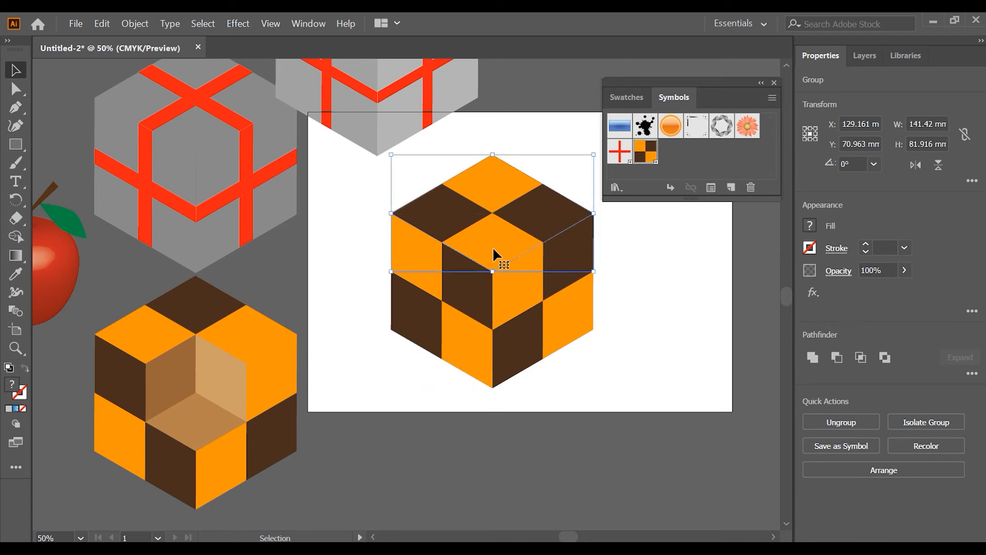
right_click(503, 246)
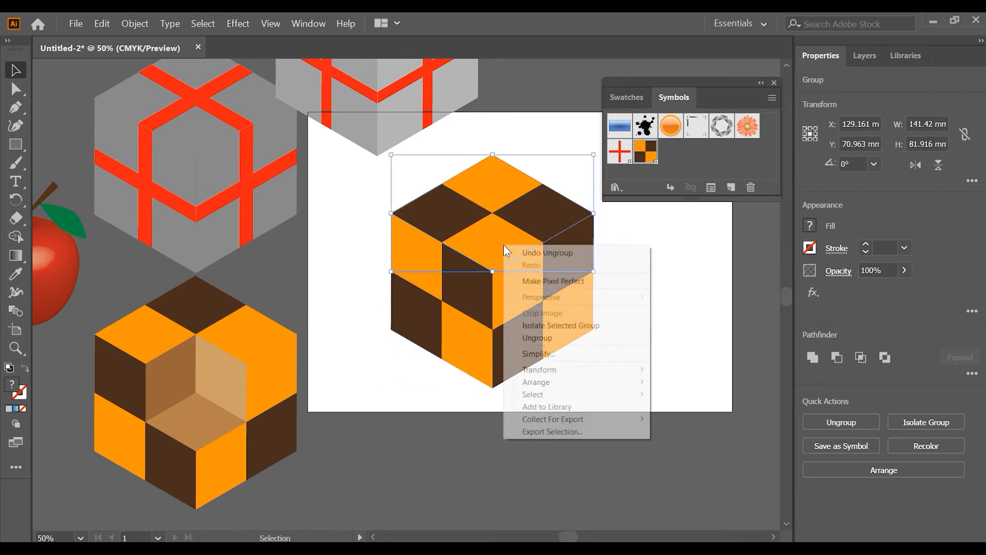
left_click(561, 338)
left_click(667, 298)
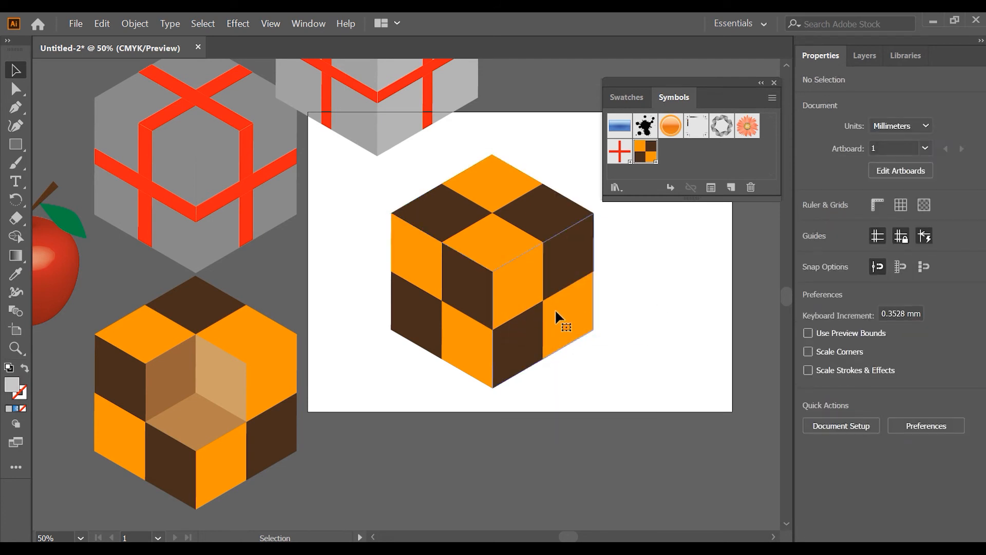
- Ungroup the cube's right side face
left_click(555, 309)
left_click(458, 313)
left_click(540, 319)
right_click(540, 315)
left_click(581, 405)
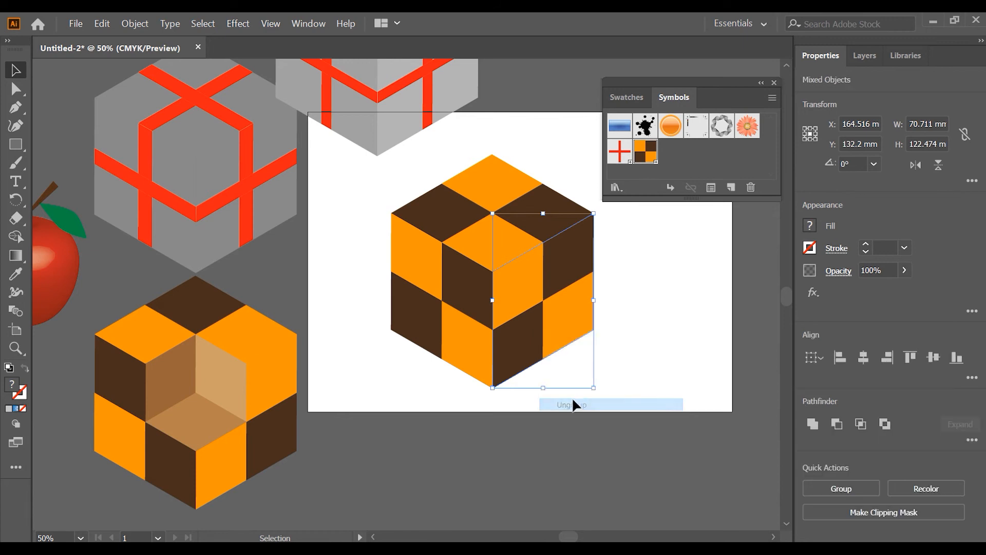
- Ungroup the checkered cube's left side face
left_click(460, 331)
right_click(460, 331)
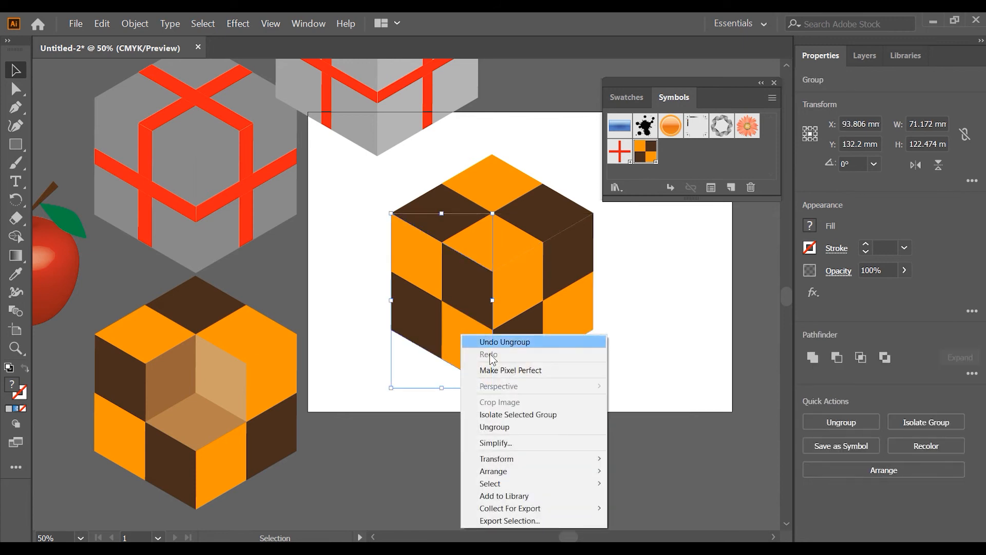
left_click(522, 427)
- Release the clipping masks on the checkered cube's right side, top and left side faces
left_click(600, 329)
left_click(571, 318)
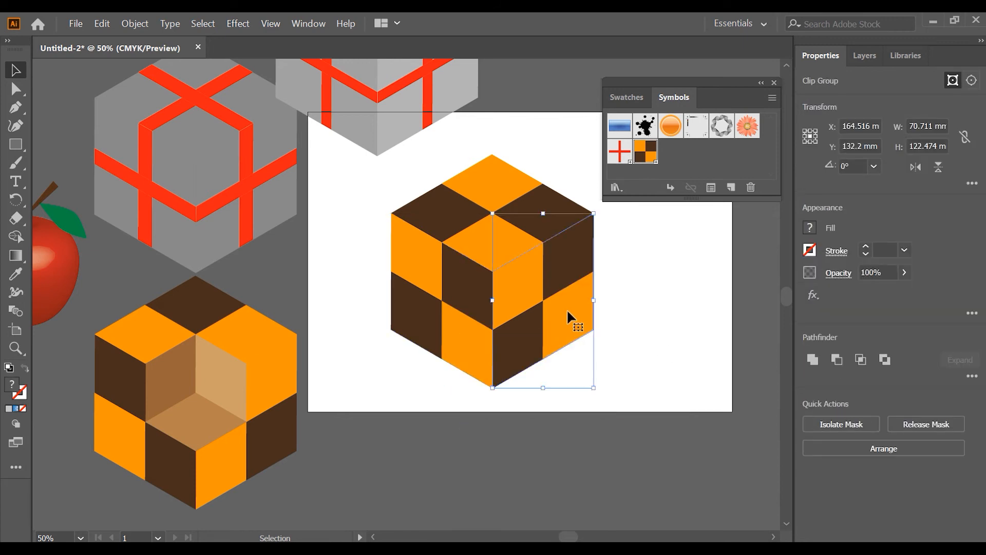
right_click(529, 280)
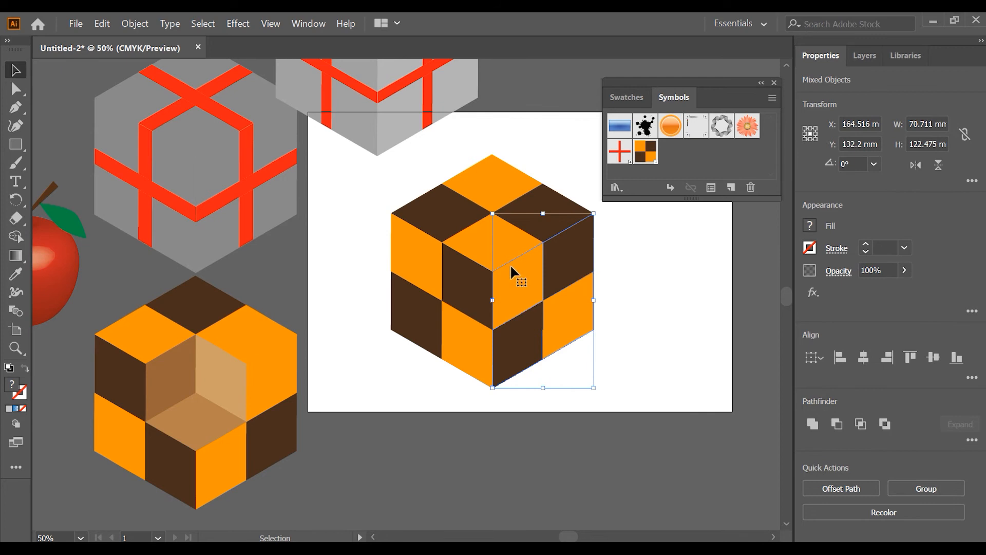
left_click(464, 224)
right_click(463, 222)
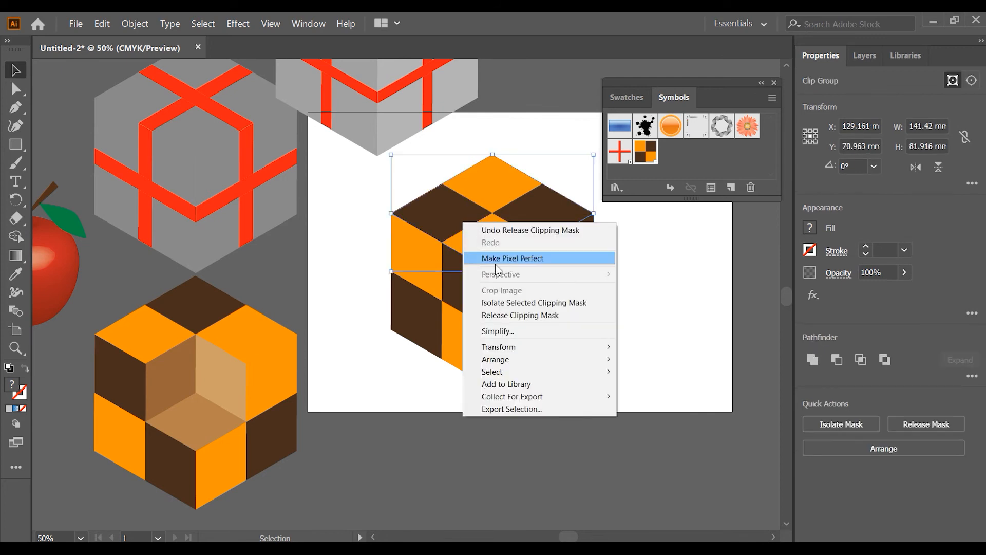
left_click(513, 315)
left_click(467, 317)
right_click(467, 316)
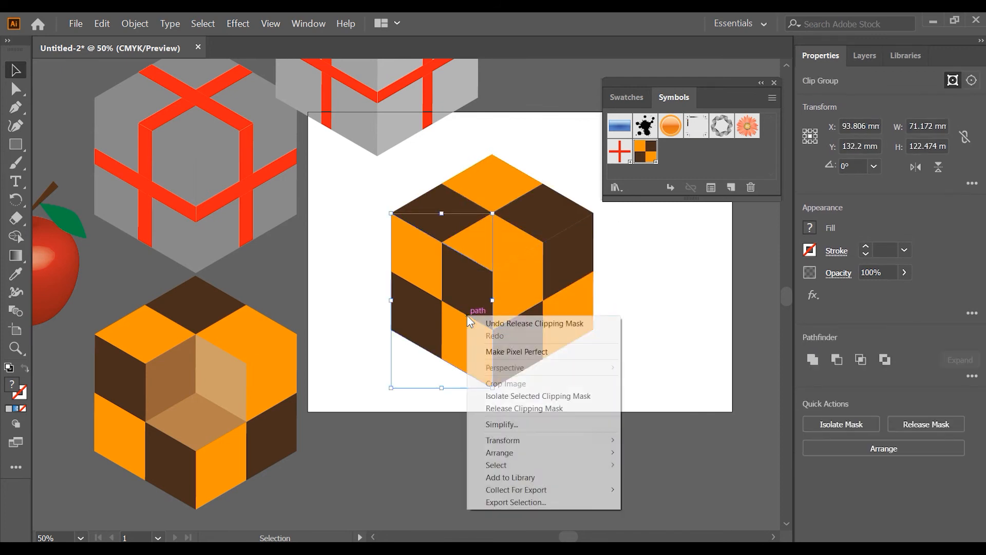
left_click(534, 409)
- Try moving the right side face's tiles away from the cube and undo the move
left_click(634, 365)
left_click_drag(501, 287, 616, 316)
key("ctrl+z")
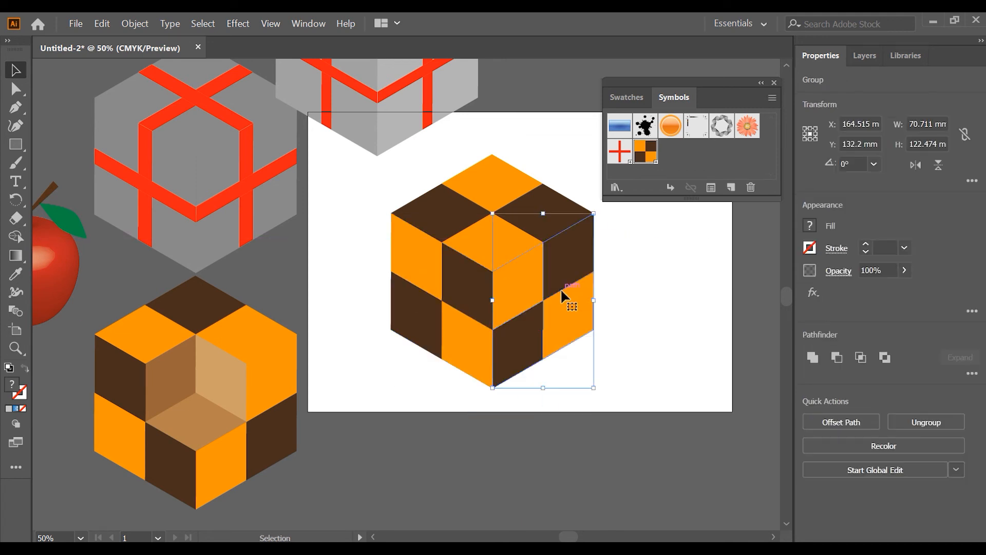
- Ungroup the released right, top and left faces of the cube into individual tiles
right_click(561, 291)
left_click(604, 382)
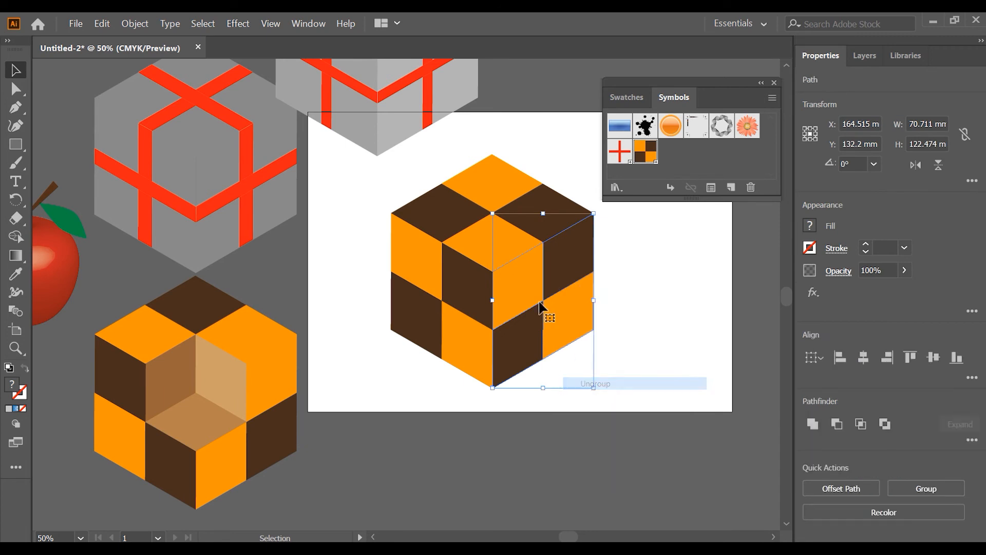
right_click(456, 211)
left_click(503, 306)
right_click(468, 315)
left_click(538, 410)
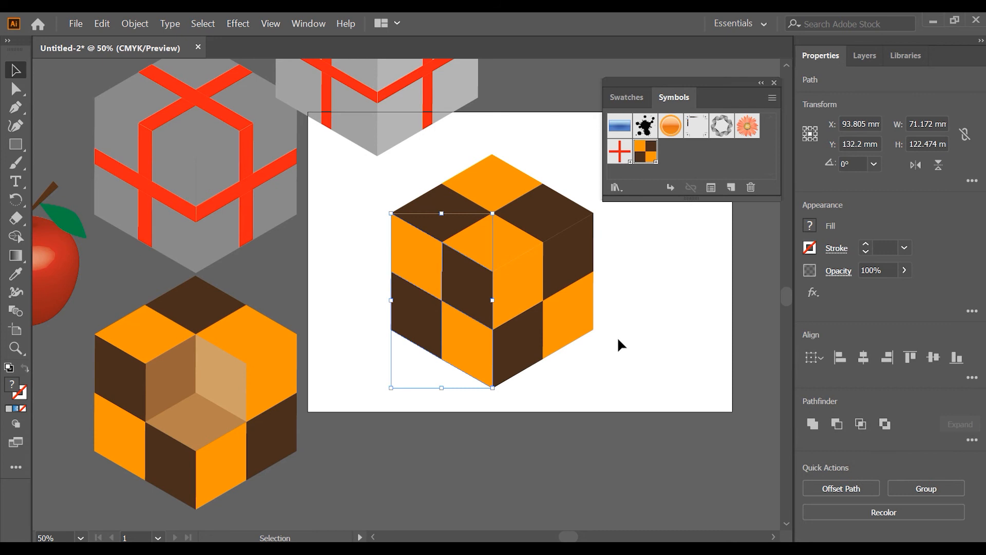
left_click(602, 332)
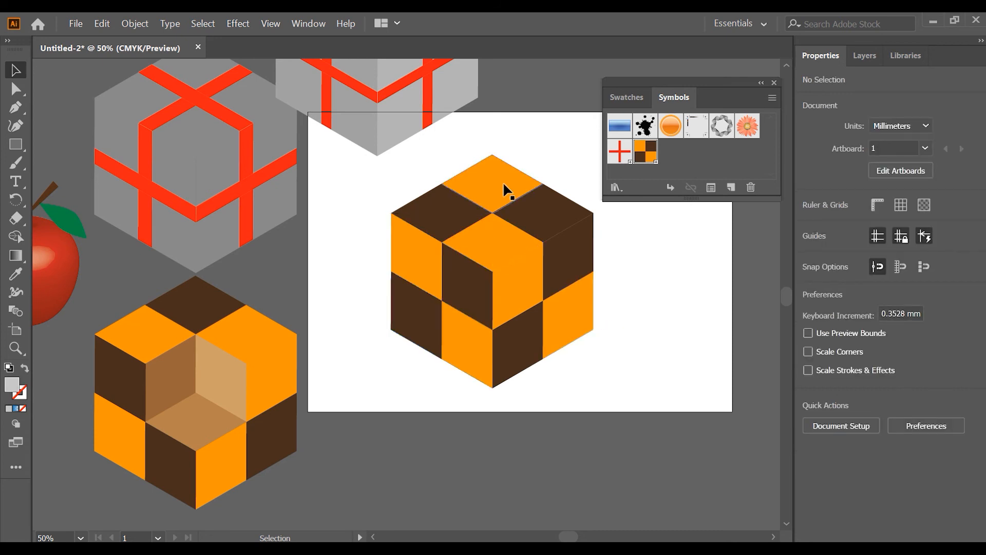
- Move the top face's front orange tile out to the cube's right and delete the gray base shape beneath the top face
left_click_drag(492, 233, 660, 326)
left_click_drag(476, 298, 502, 331)
key("ctrl+z")
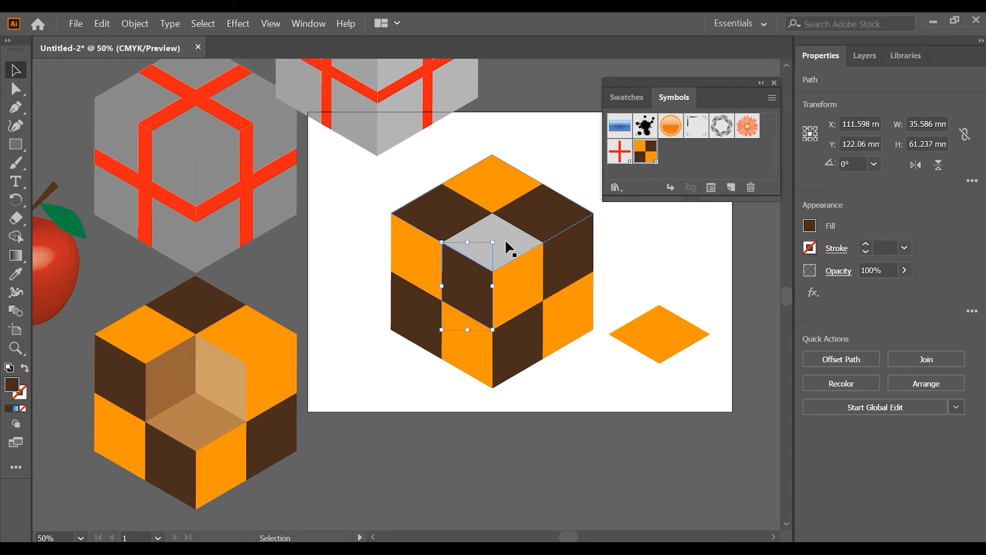
left_click_drag(505, 239, 339, 277)
key("Delete")
- Move the orange and brown side tiles nearest the front corner onto the cut-out's inner walls and delete the right face's gray base
left_click_drag(524, 275, 539, 386)
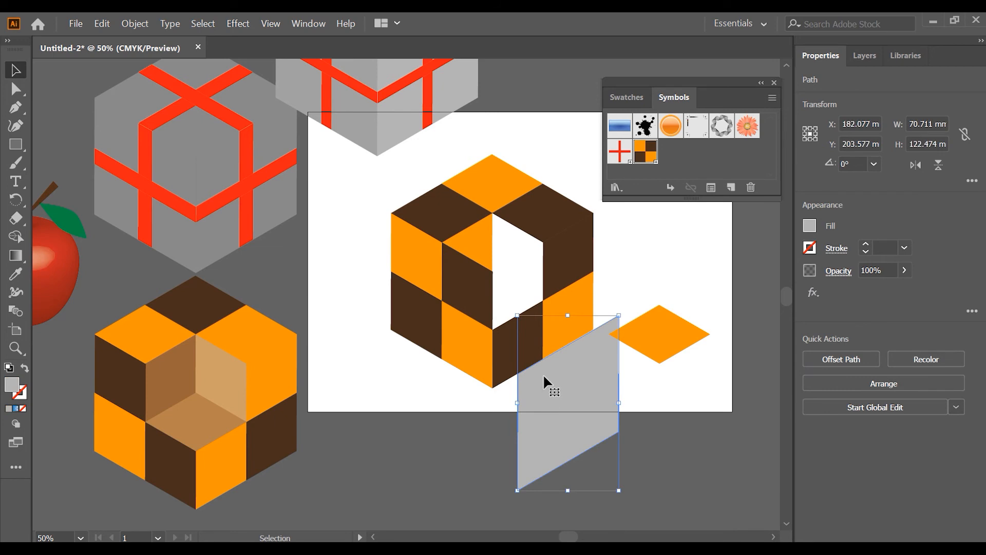
key("Delete")
left_click_drag(464, 292, 509, 259)
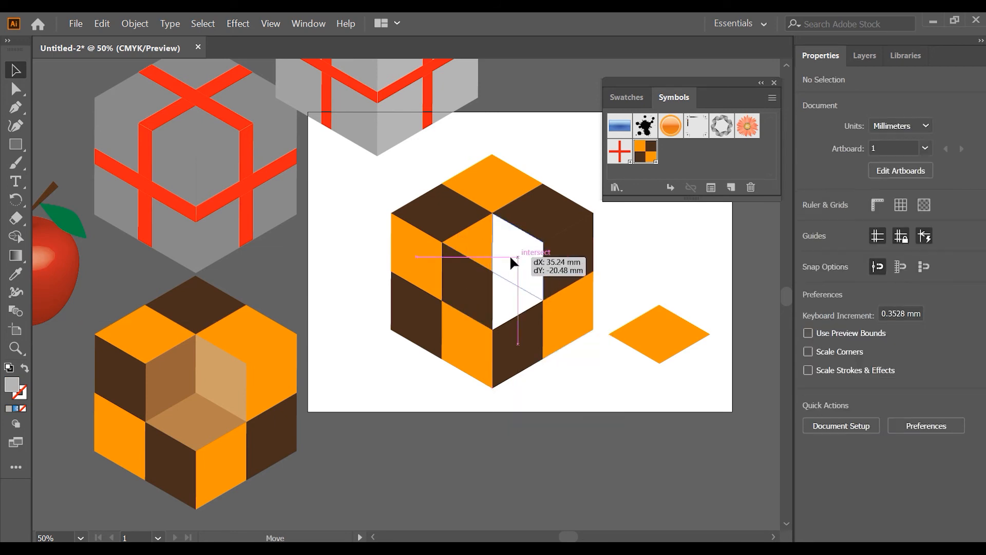
- Place the loose orange tile as the cut-out's floor and delete the left face's gray base shape
left_click_drag(629, 331, 485, 298)
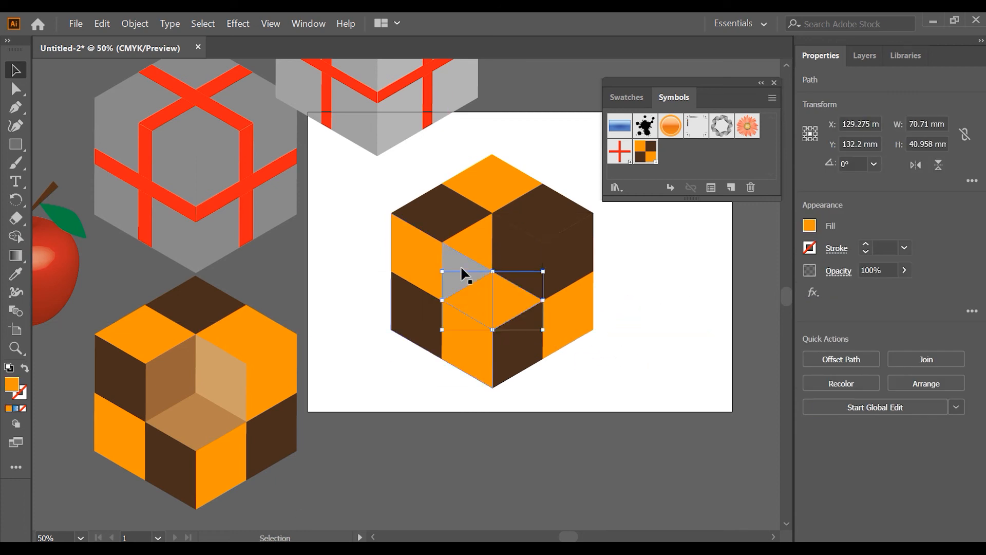
left_click_drag(454, 262, 381, 322)
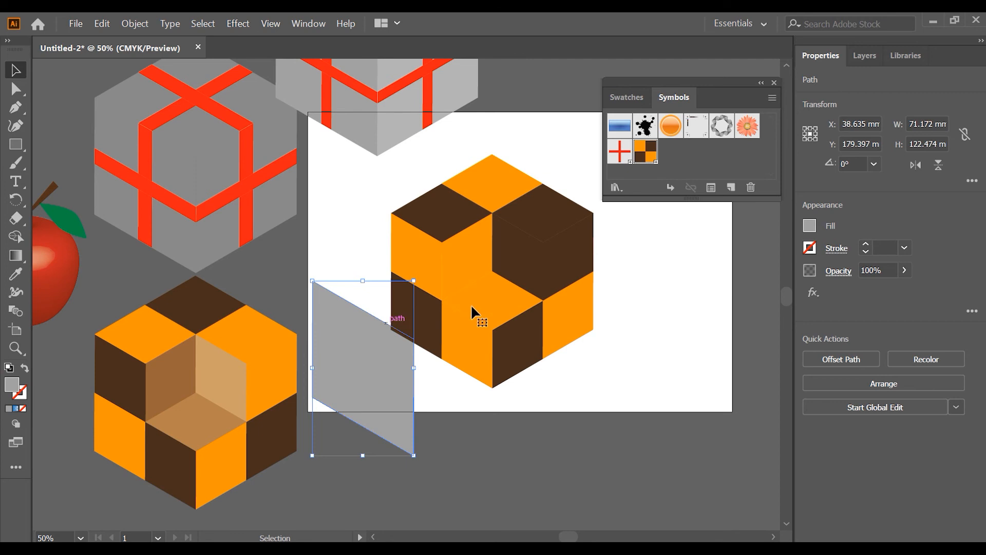
key("Delete")
- Fill the cut-out's right inner wall with a light tan swatch
left_click(521, 285)
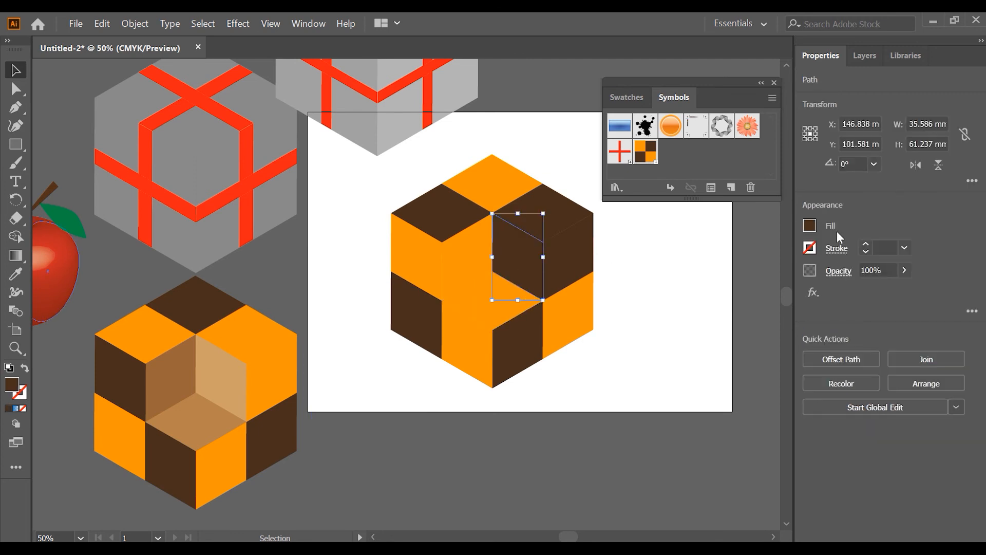
left_click(811, 227)
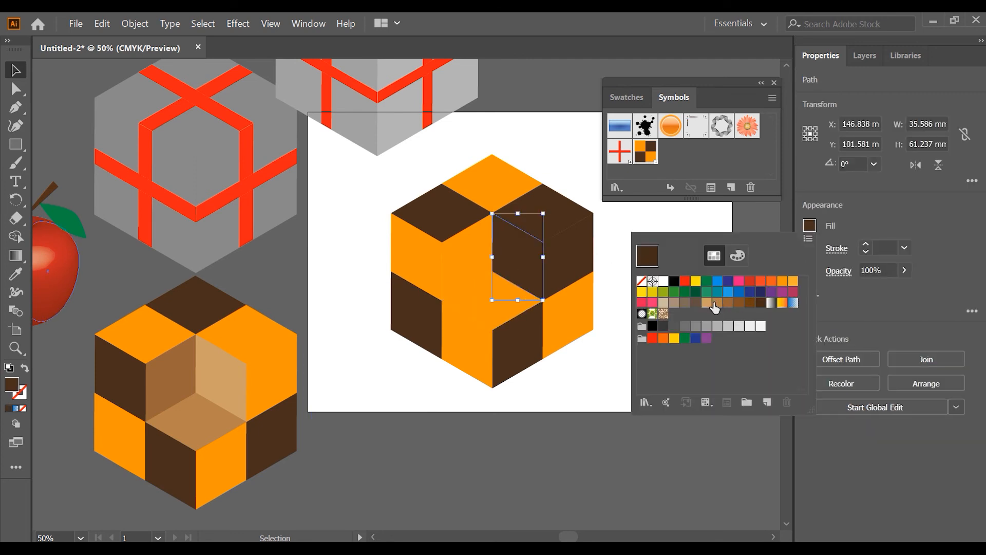
left_click(712, 303)
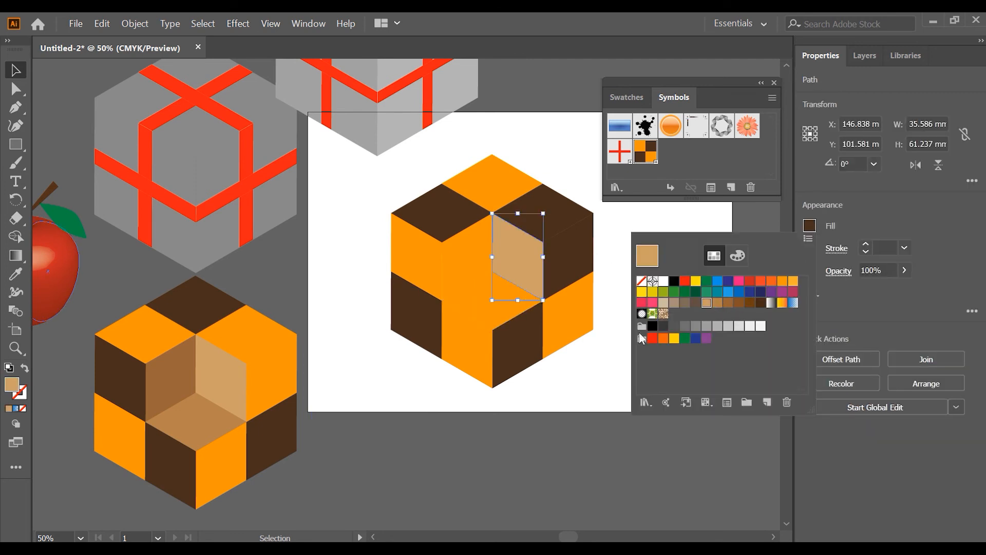
left_click(590, 343)
- Fill the cut-out's floor tile with a medium tan-brown swatch
left_click(505, 312)
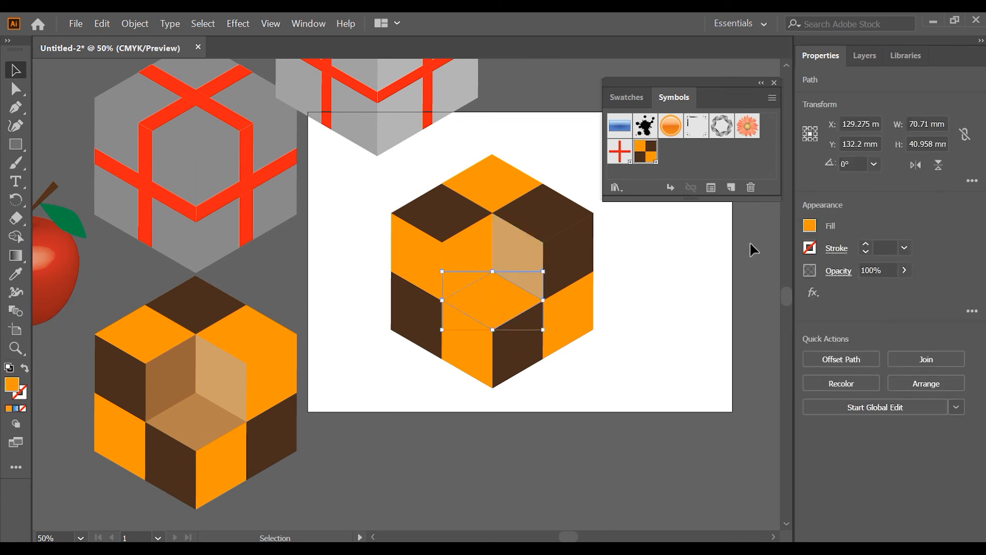
left_click(808, 227)
left_click(718, 303)
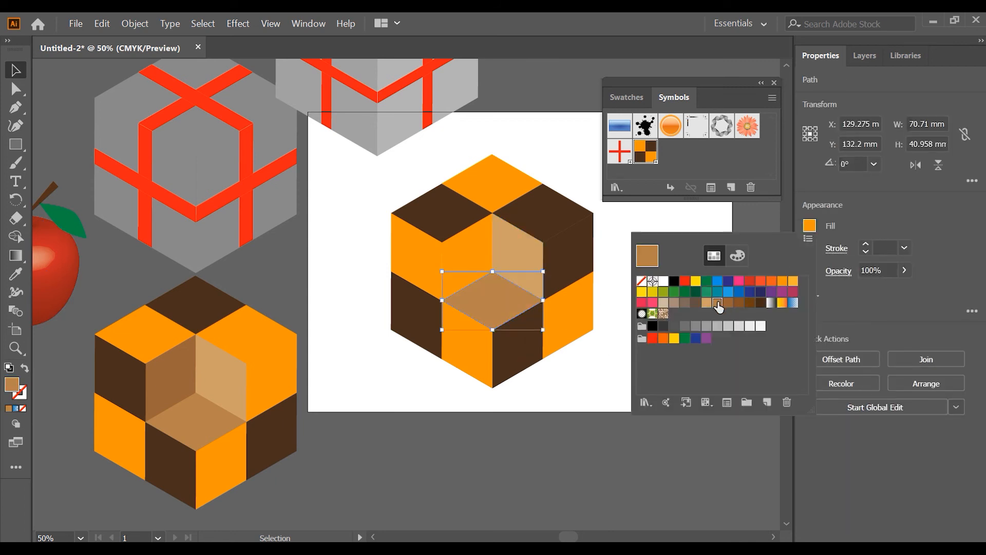
- Fill the cut-out's left inner wall with a darker brown swatch
left_click(476, 254)
left_click(474, 252)
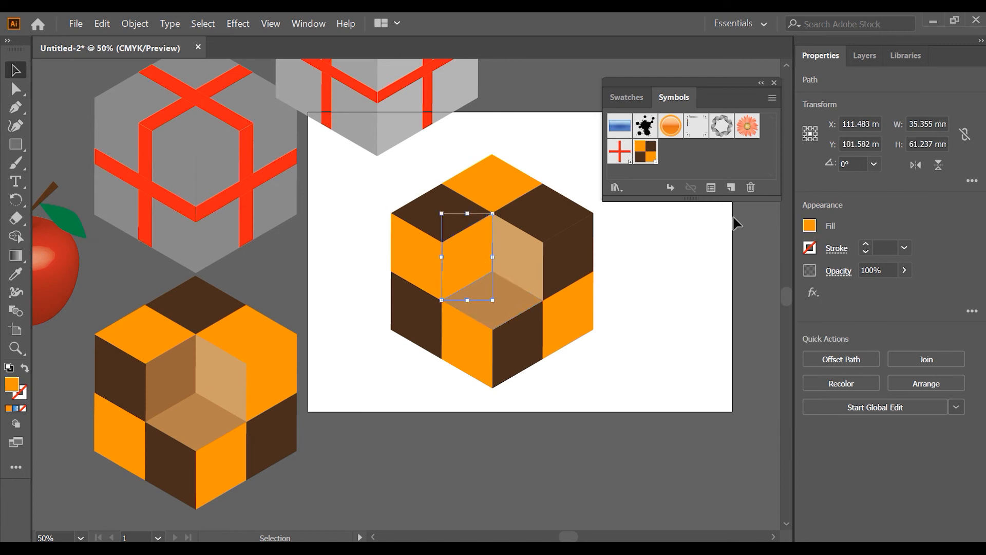
left_click(811, 227)
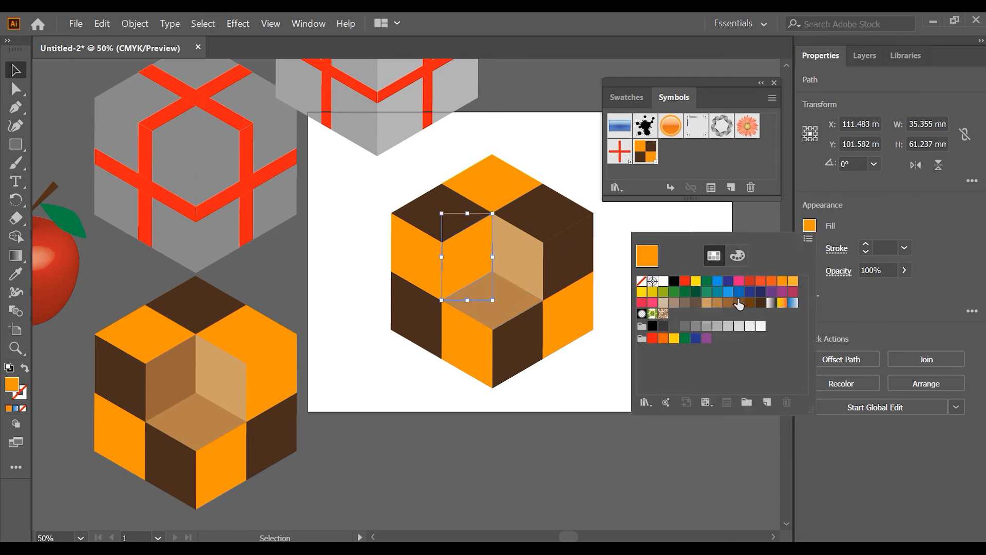
left_click(739, 303)
left_click(596, 354)
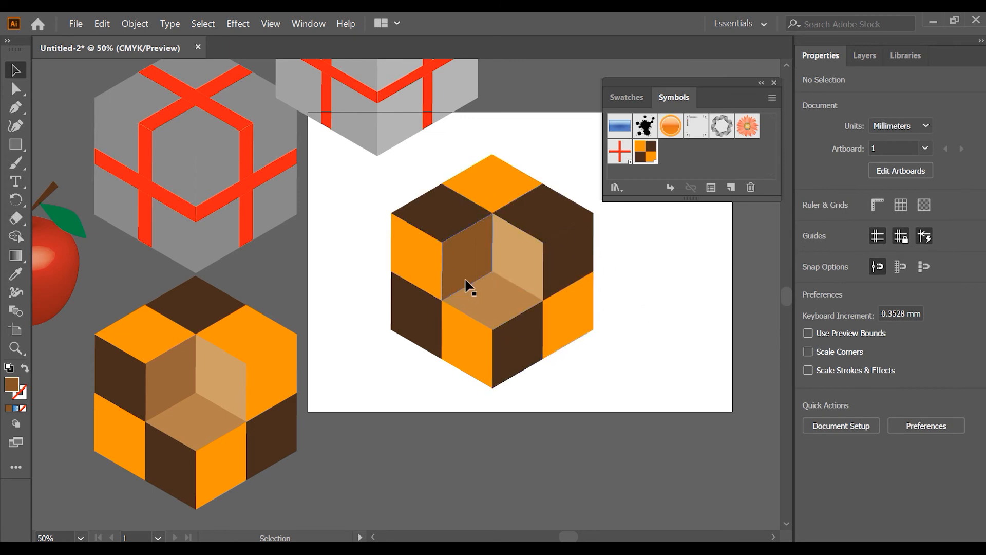
- Move the cut-out cube off the artboard to the lower left of the other cubes, and bring the apple onto the artboard
scroll(469, 288, "down", 1)
left_click_drag(523, 278, 176, 416)
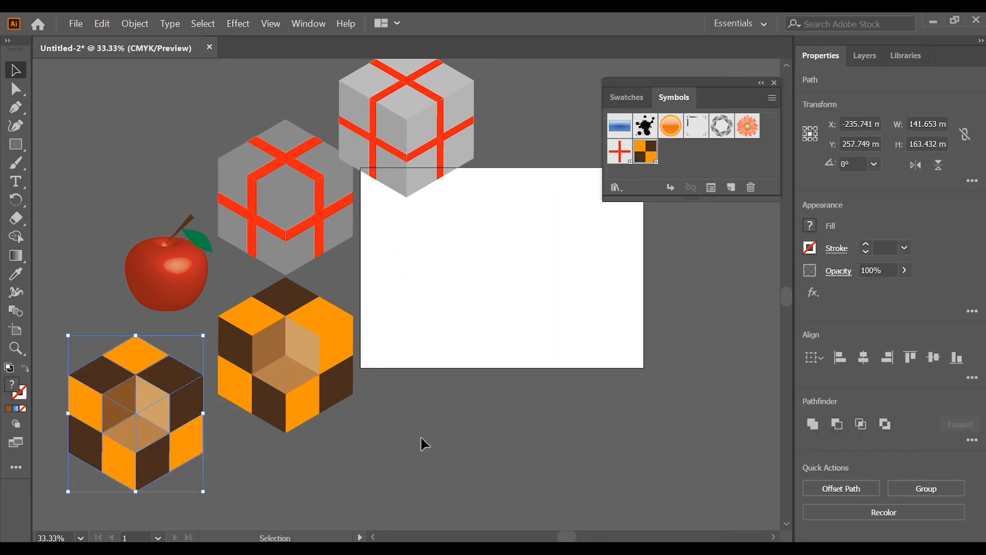
left_click(140, 230)
left_click_drag(186, 281, 503, 224)
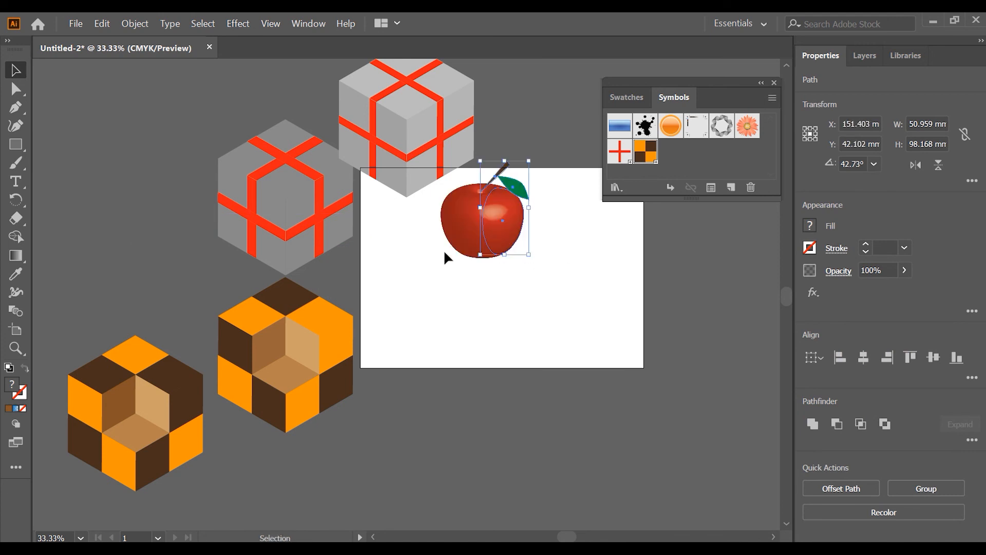
left_click(486, 286)
scroll(515, 225, "up", 1)
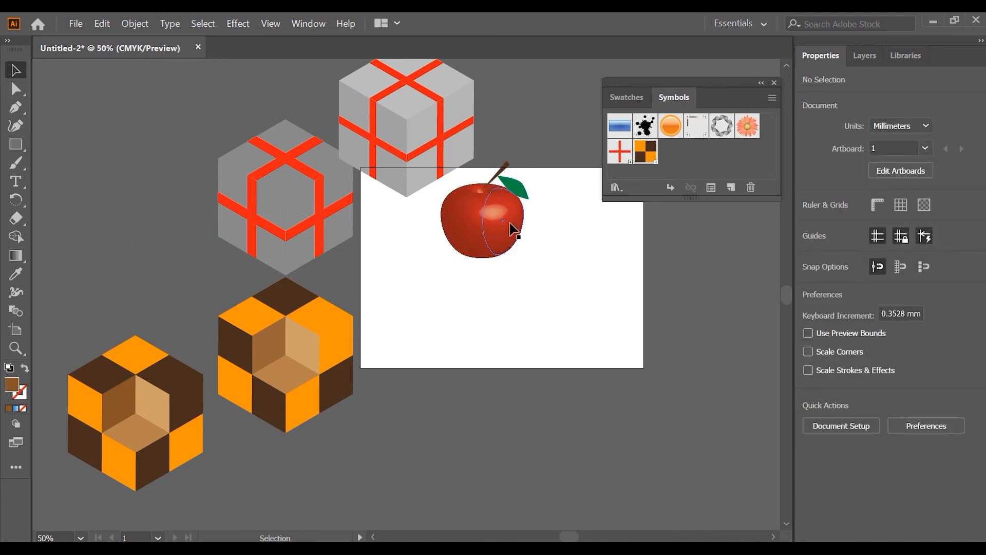
- Draw an upright ellipse about 40 mm wide and 63 mm high below the apple, and fill it with red
left_click(23, 144)
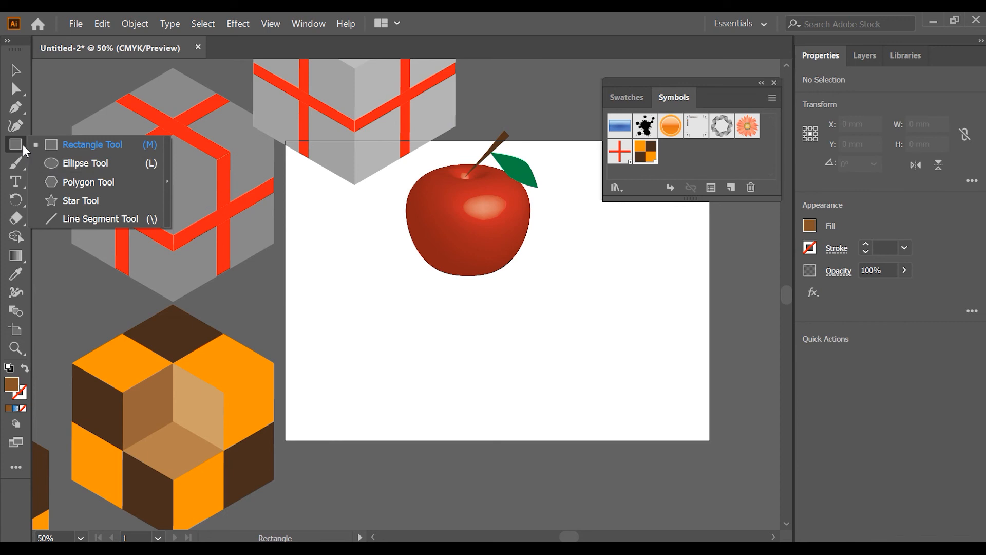
left_click(54, 165)
left_click_drag(355, 293, 413, 383)
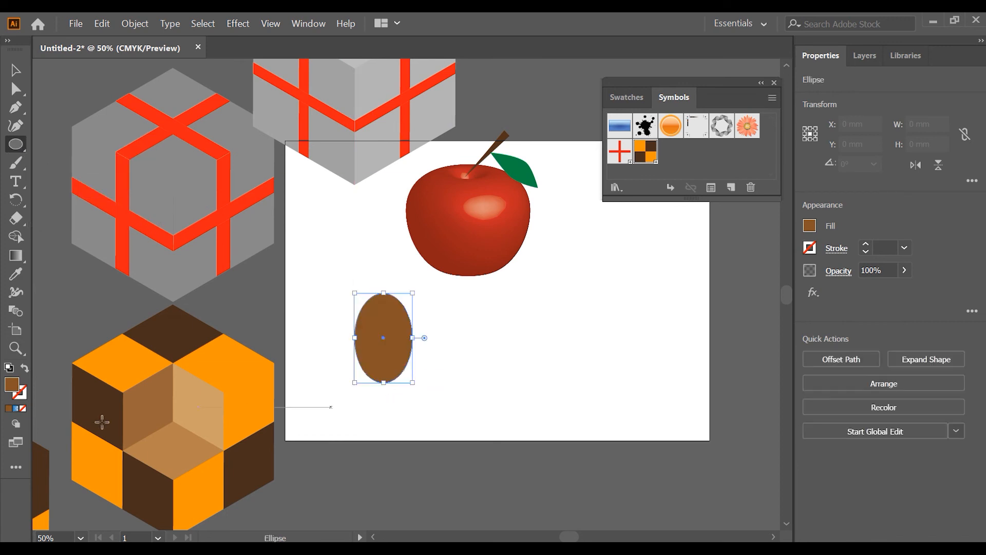
left_click(810, 226)
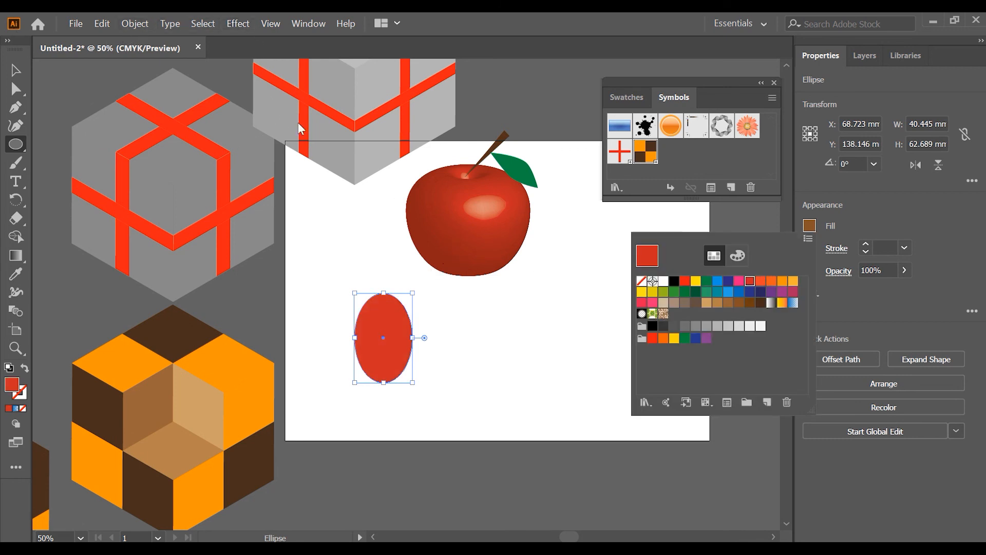
- Apply a 3D Revolve effect to the red ellipse, 360° from the left edge, with plastic shading and preview enabled
left_click(244, 21)
left_click(245, 20)
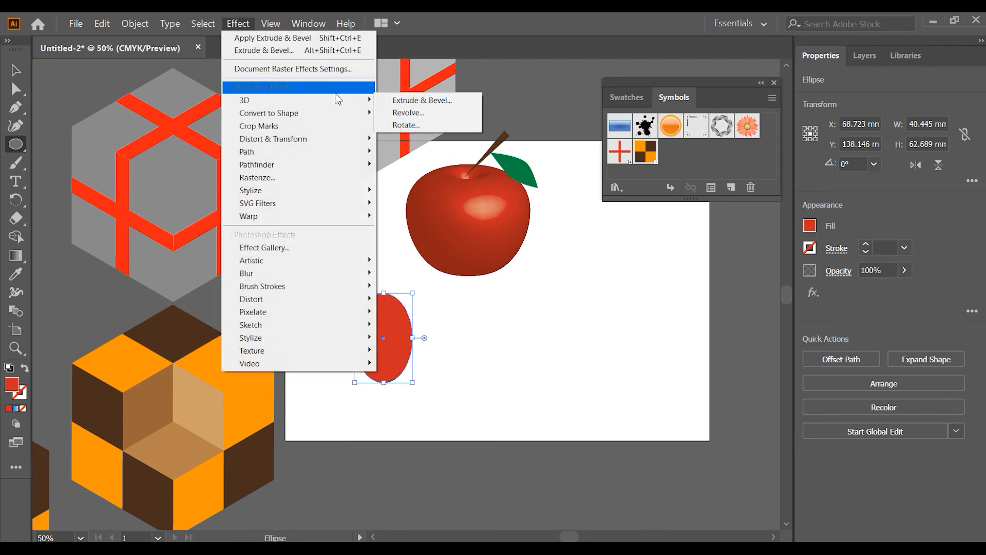
mouse_move(344, 99)
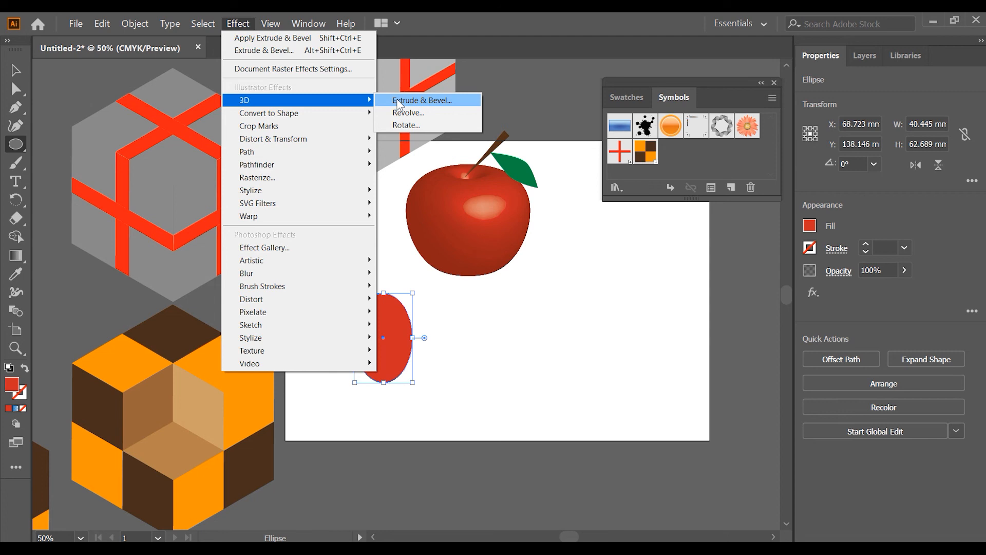
left_click(405, 113)
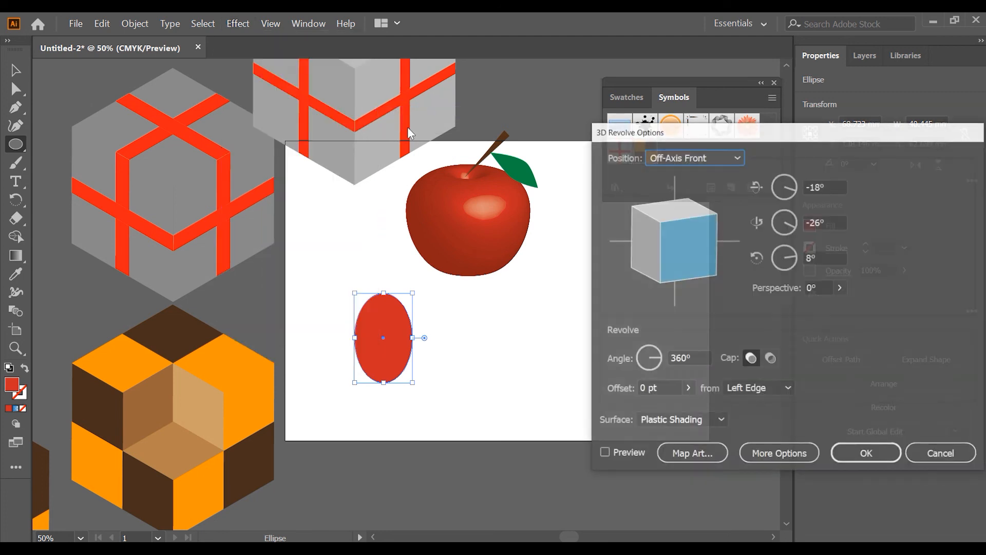
left_click(605, 454)
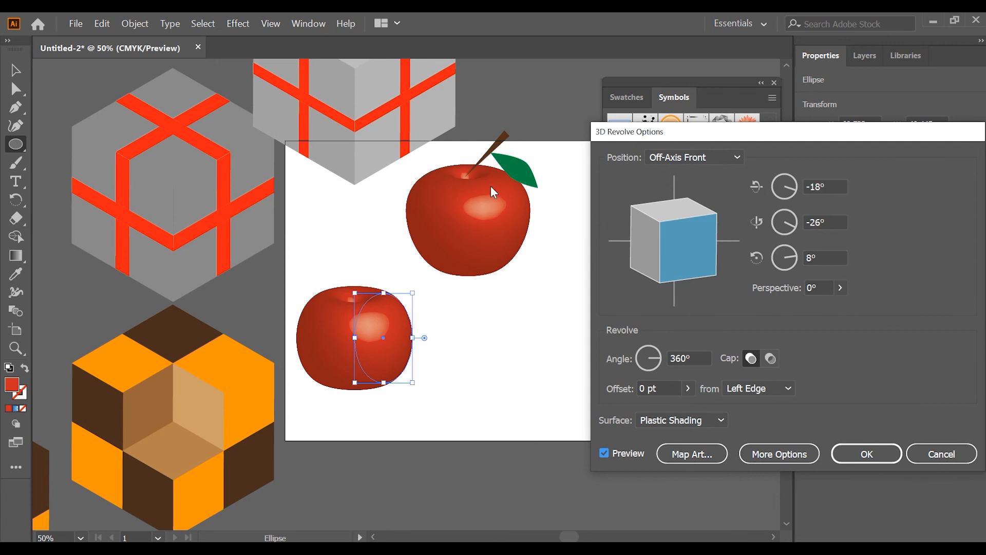
left_click(857, 453)
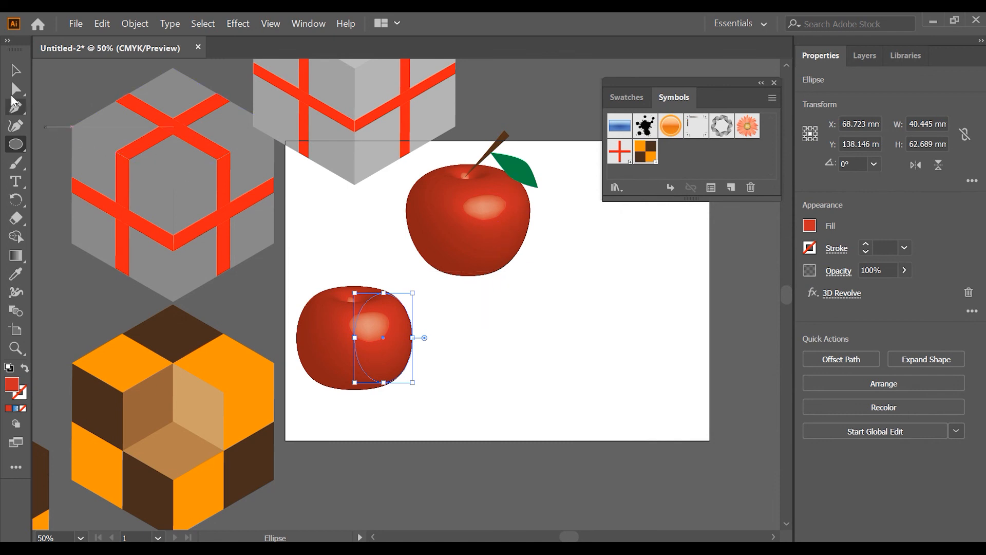
- Reshape the outer curve of the revolved ellipse's path so the apple is broader at the top and narrower at the base
left_click(15, 89)
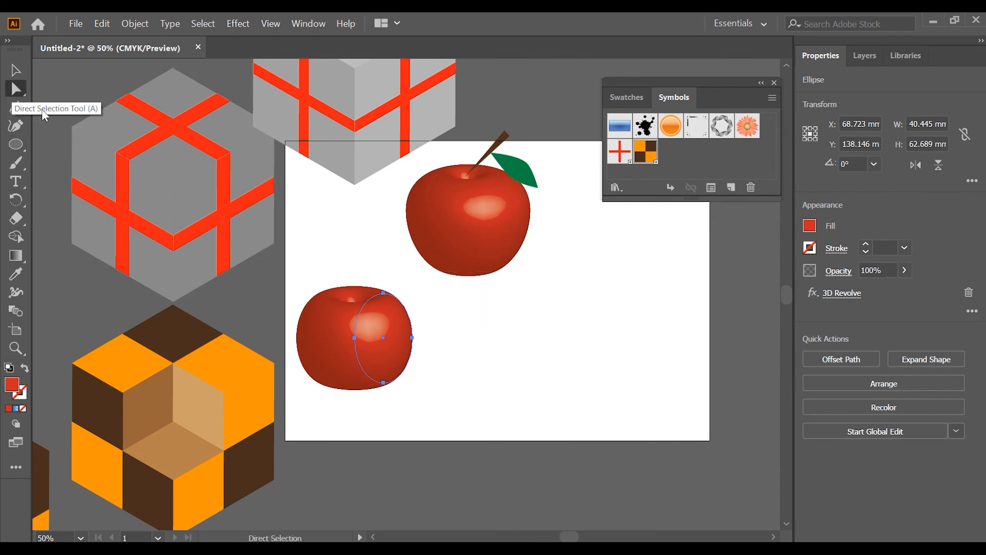
left_click(413, 338)
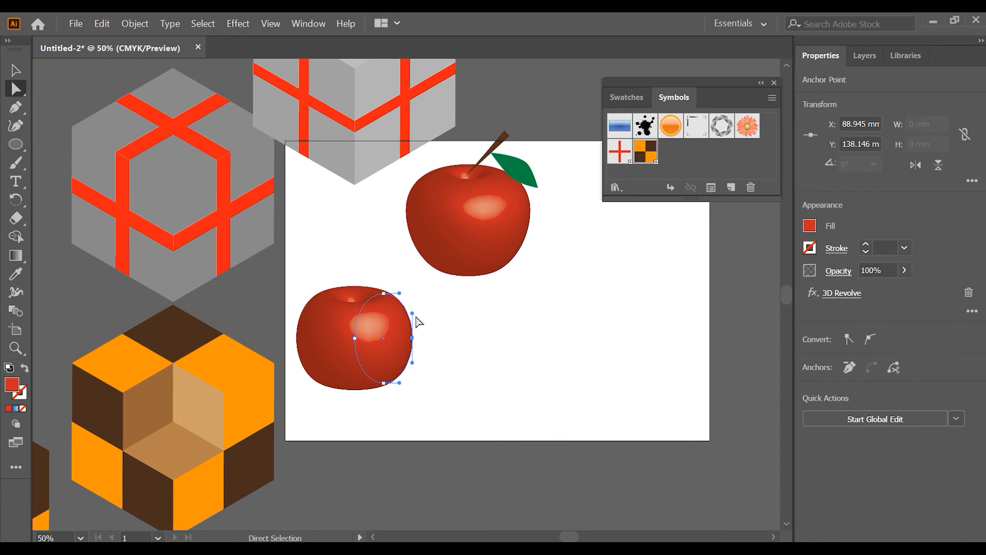
left_click_drag(413, 312, 415, 342)
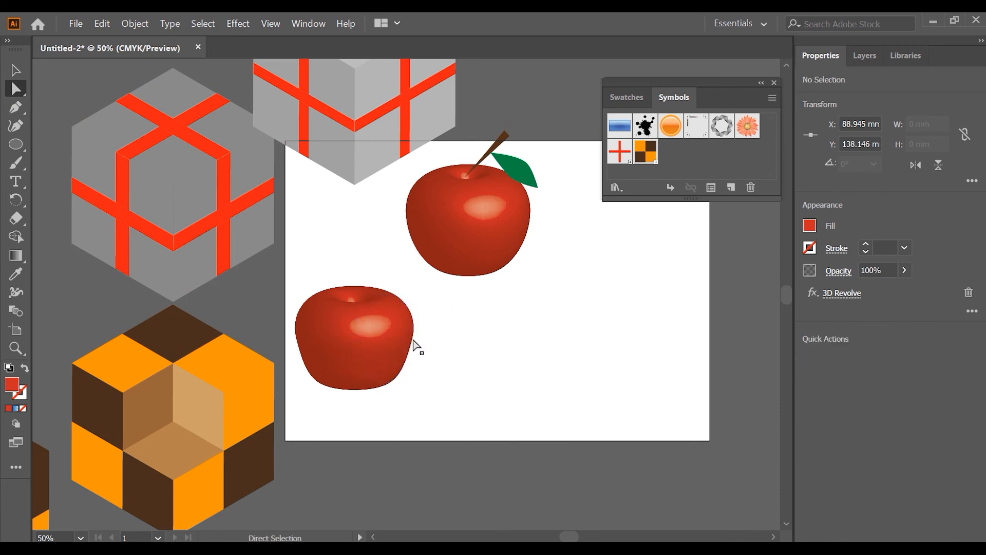
left_click(444, 358)
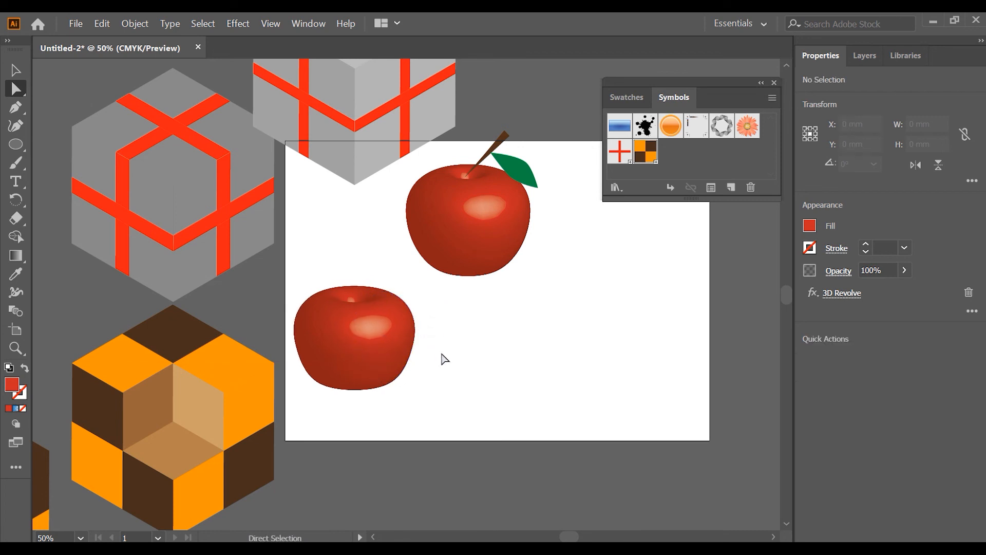
left_click(395, 350)
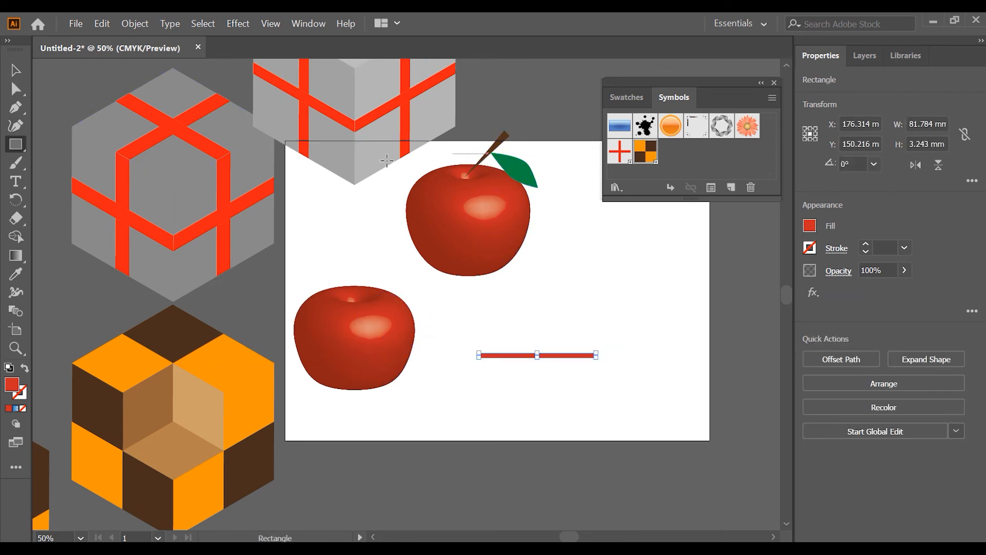
- Draw a thin stem about 82 mm long beside the apple, tapering to a point on the left, and fill it with dark brown 4F282C
left_click_drag(478, 353, 587, 349)
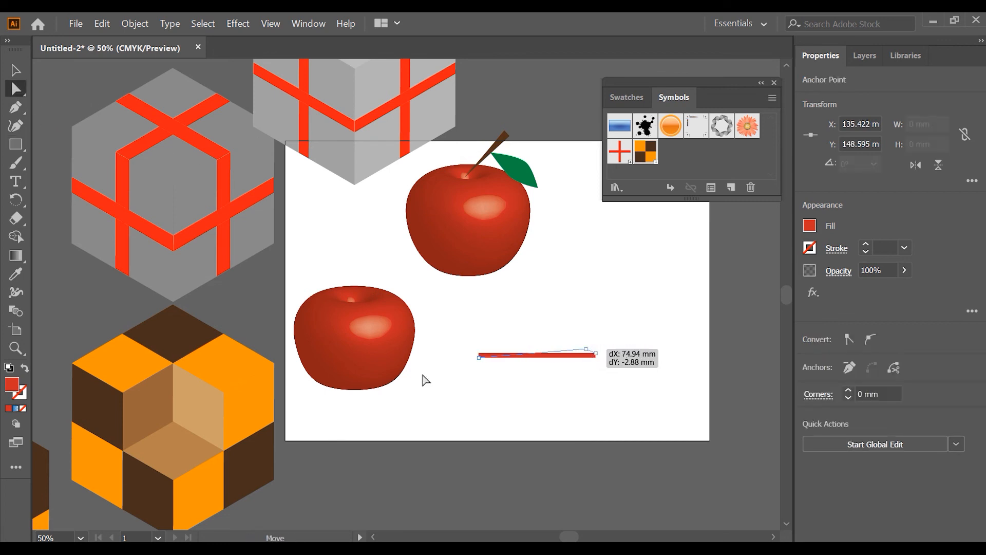
double_click(11, 387)
left_click_drag(573, 411, 539, 395)
left_click(806, 265)
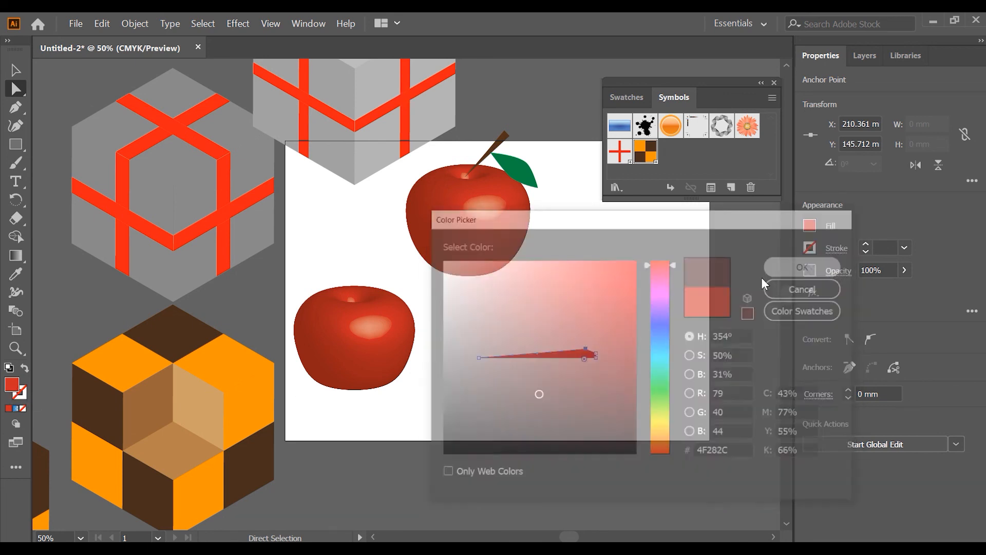
- Rotate the stem about 47°, shrink it, and place its pointed end in the dimple on top of the lower apple
left_click(16, 70)
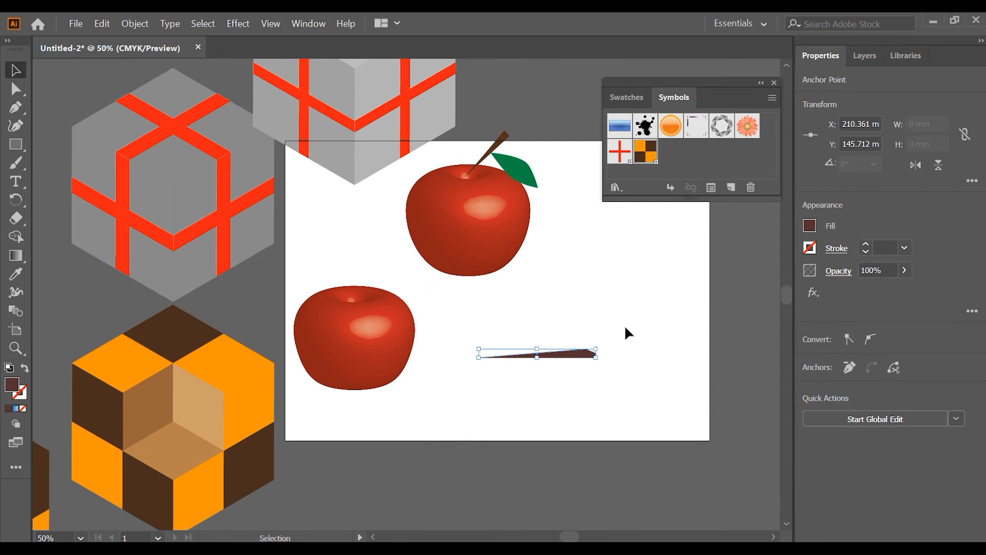
left_click_drag(601, 342, 574, 296)
left_click_drag(564, 330, 400, 251)
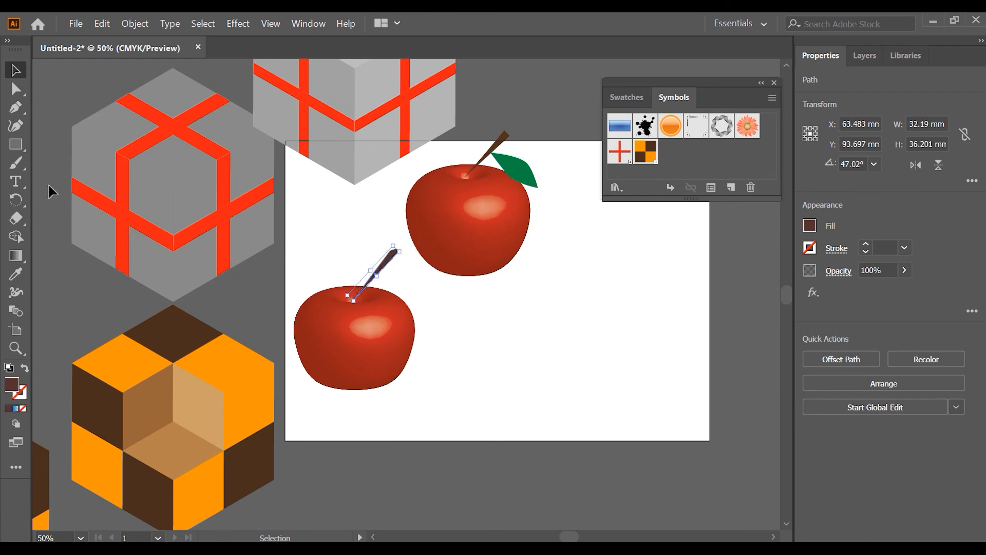
- Draw a rectangle about 32 mm wide and 45 mm high to the right of the lower apple, and fill it with dark green
left_click(15, 144)
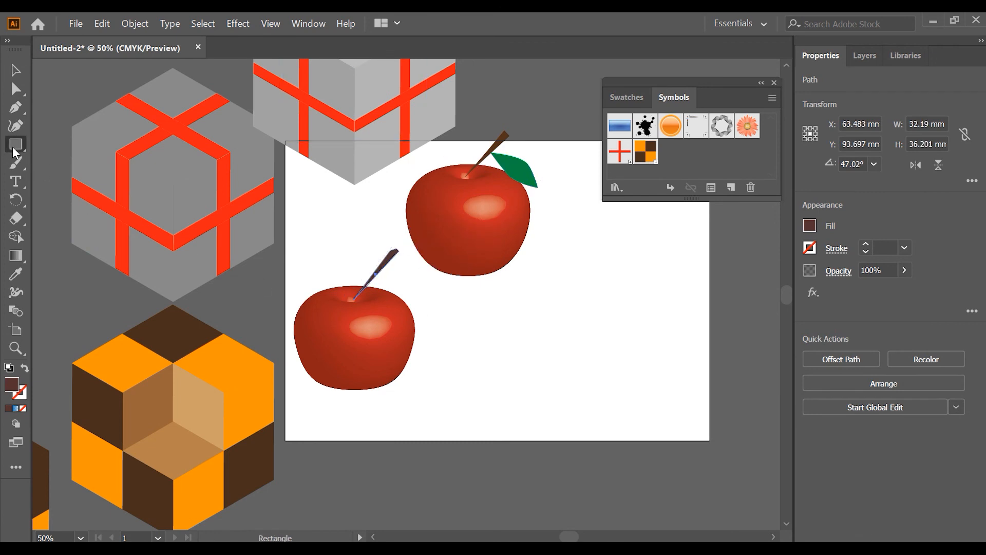
left_click_drag(500, 323, 545, 388)
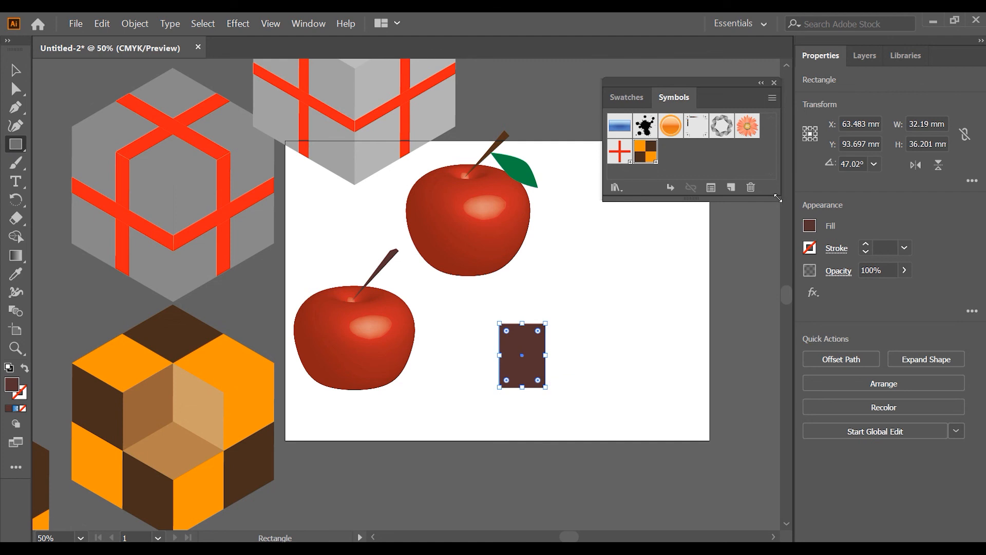
left_click(810, 226)
left_click(696, 292)
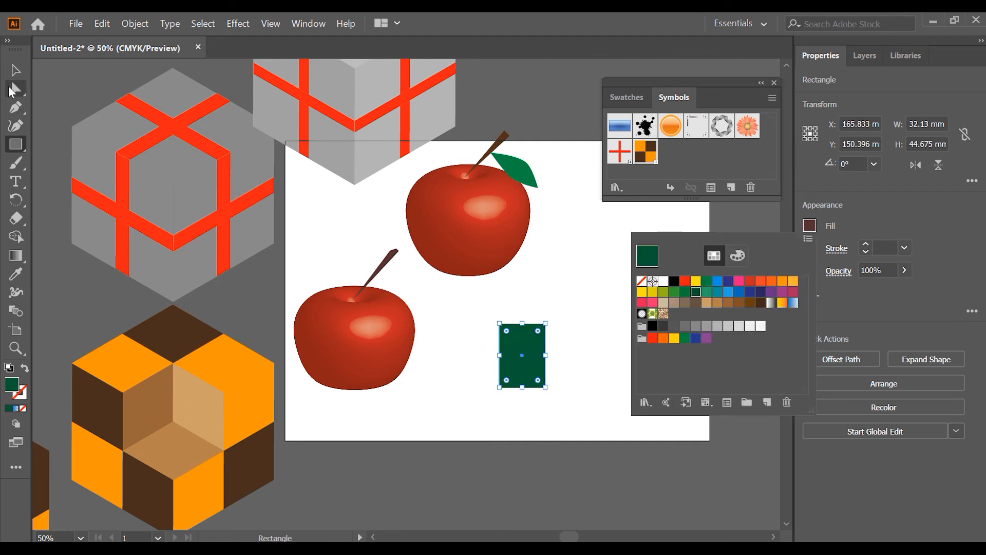
left_click(581, 338)
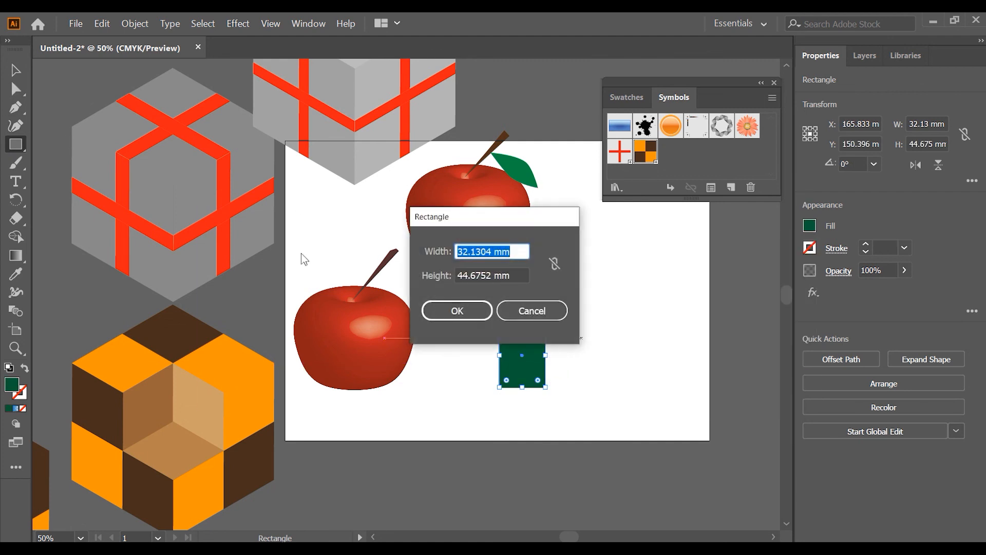
left_click(509, 311)
- Reshape the green rectangle into a leaf by pulling two opposite corners inward and converting them to smooth points
key("a")
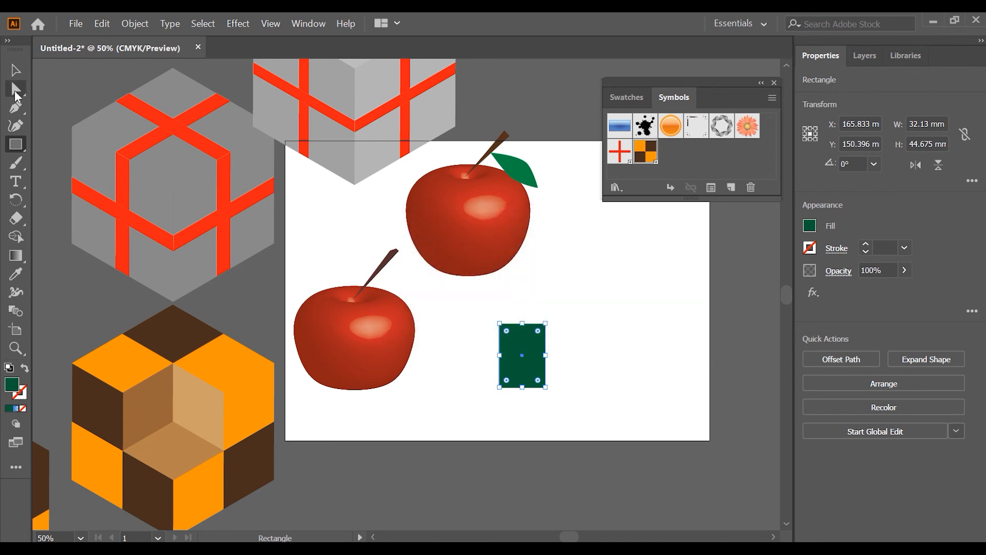
left_click_drag(546, 324, 546, 347)
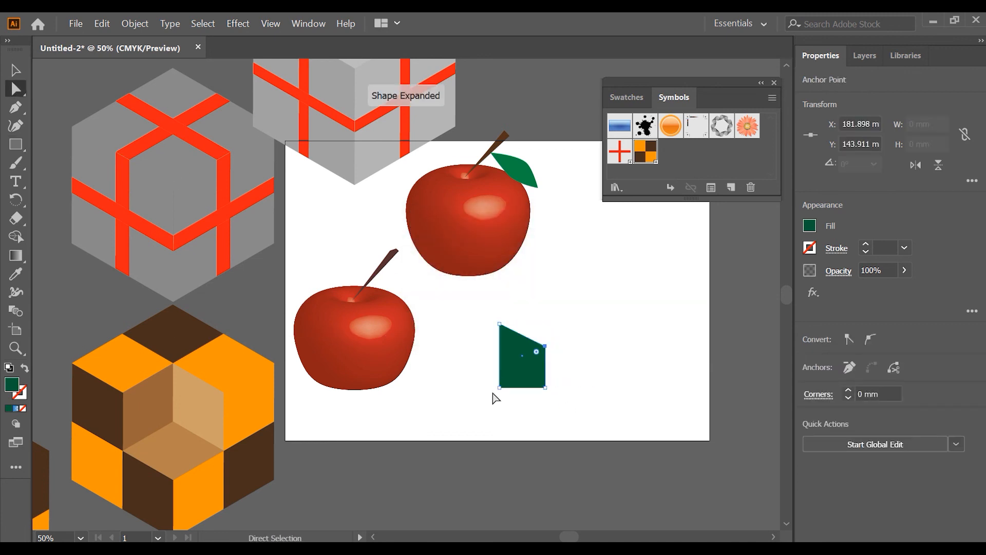
left_click_drag(500, 388, 514, 363)
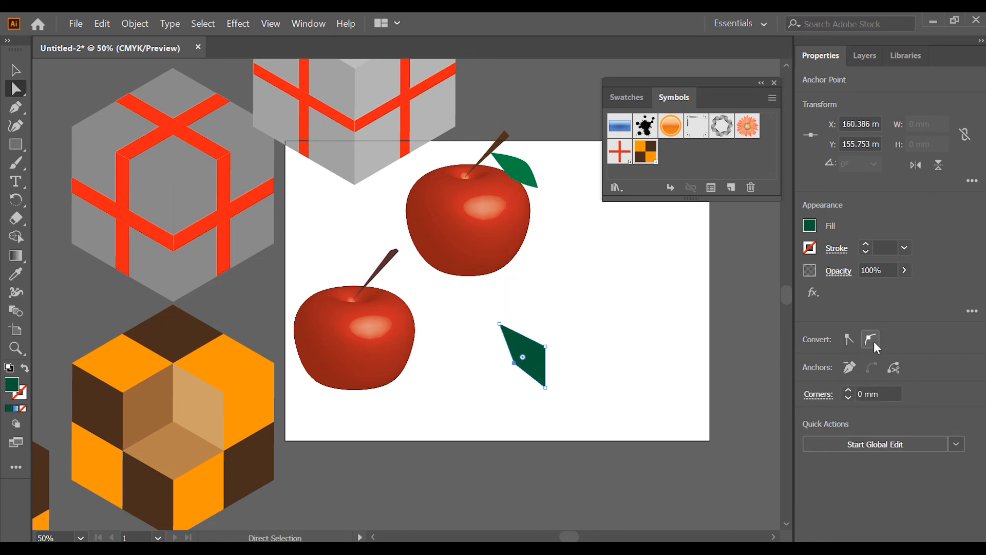
left_click(872, 340)
left_click(545, 347)
left_click(872, 339)
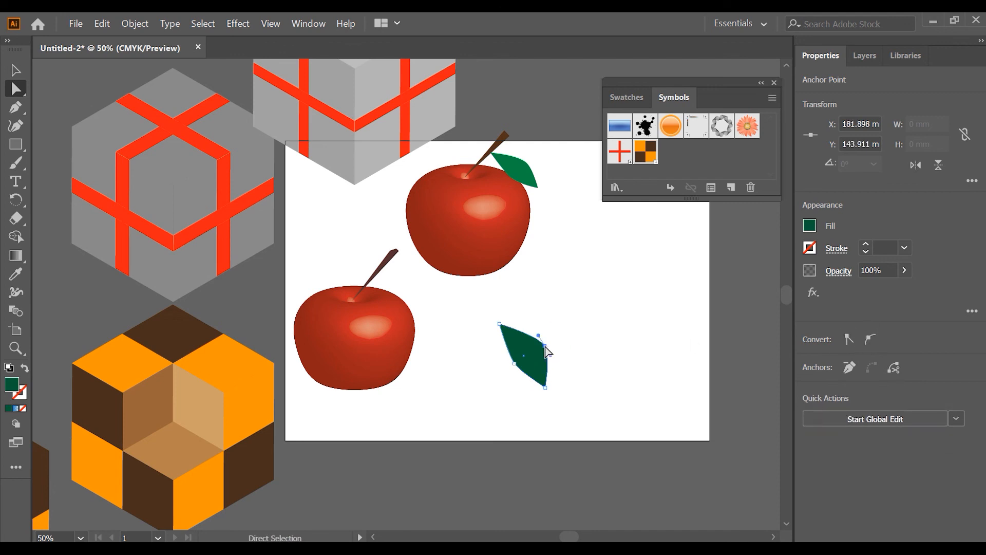
mouse_move(545, 352)
left_mouse_down()
mouse_move(538, 345)
mouse_move(553, 362)
left_mouse_up()
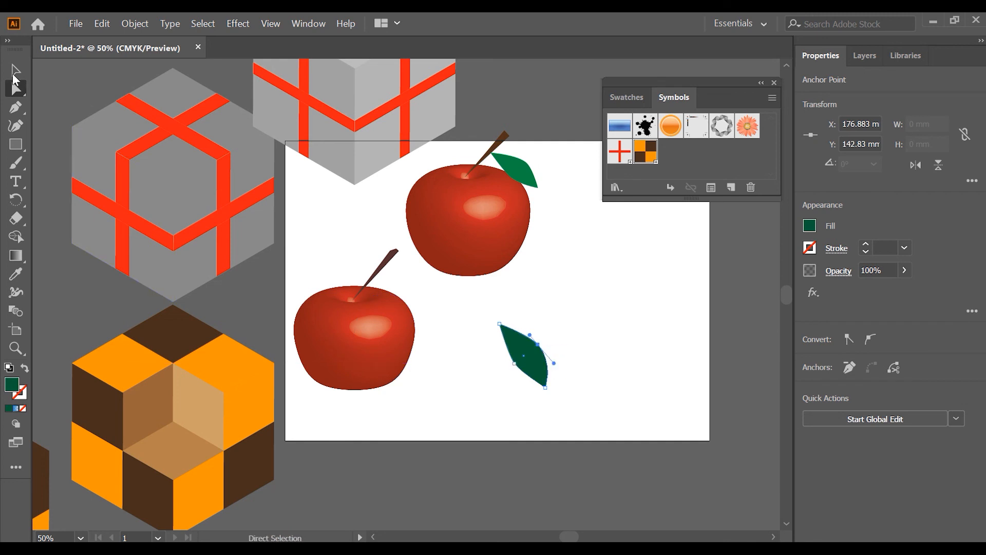
- Move the leaf beside the stem on the lower apple, adjust its fit, and deselect it
left_click(13, 72)
left_click_drag(519, 349, 401, 295)
left_click_drag(432, 337, 420, 319)
left_click(503, 345)
- Place an instance of the brown-and-orange checkered symbol on the artboard to the right of the apples
scroll(575, 349, "up", 3)
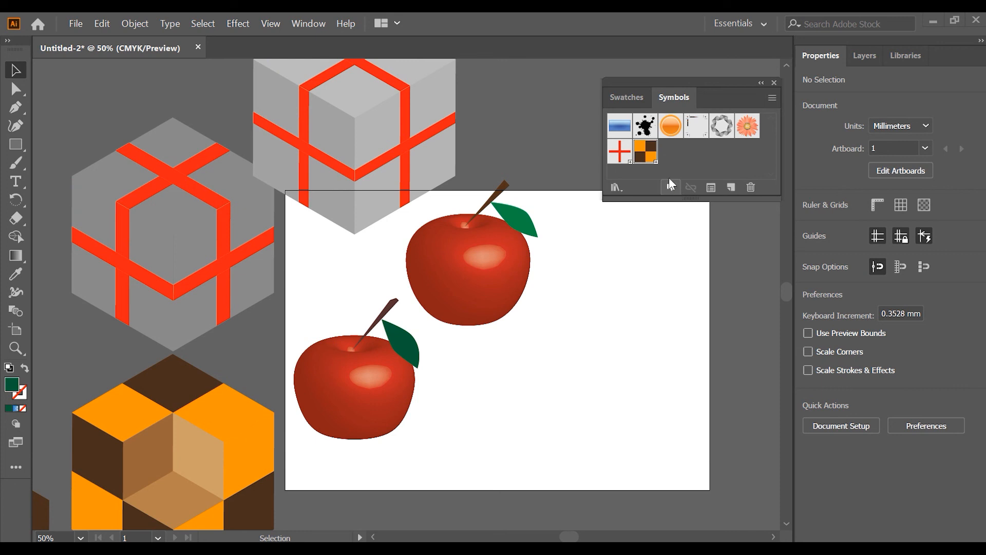
left_click_drag(647, 160, 613, 292)
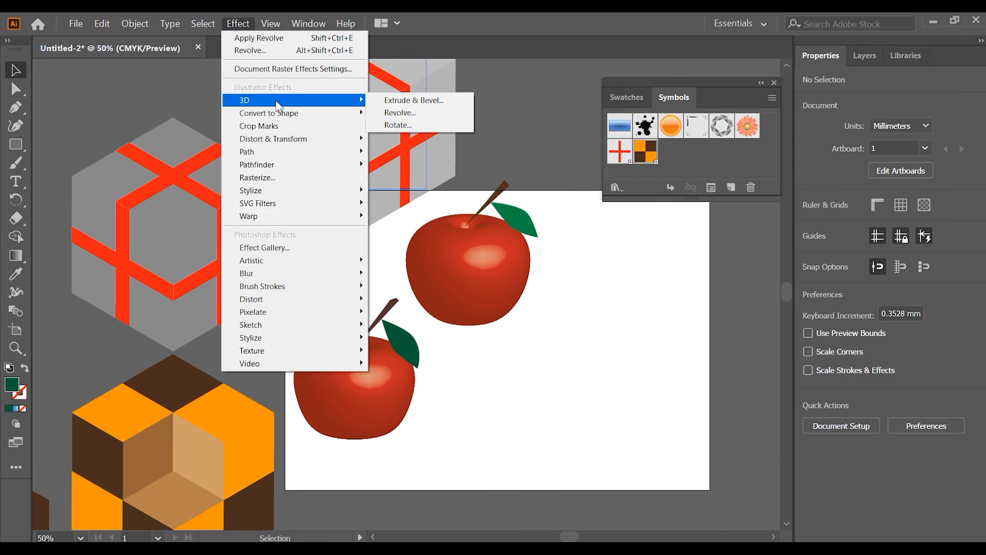
left_click(252, 20)
left_click(252, 21)
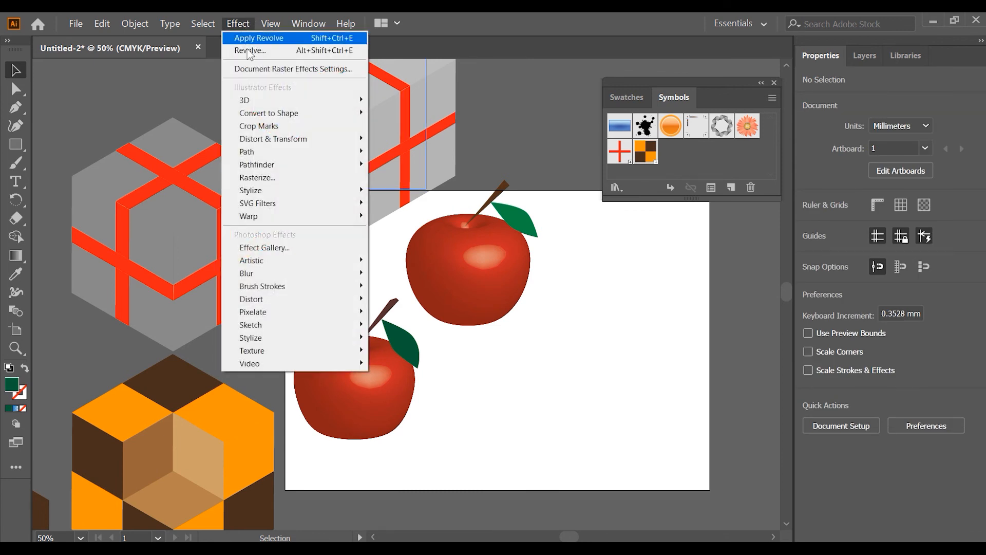